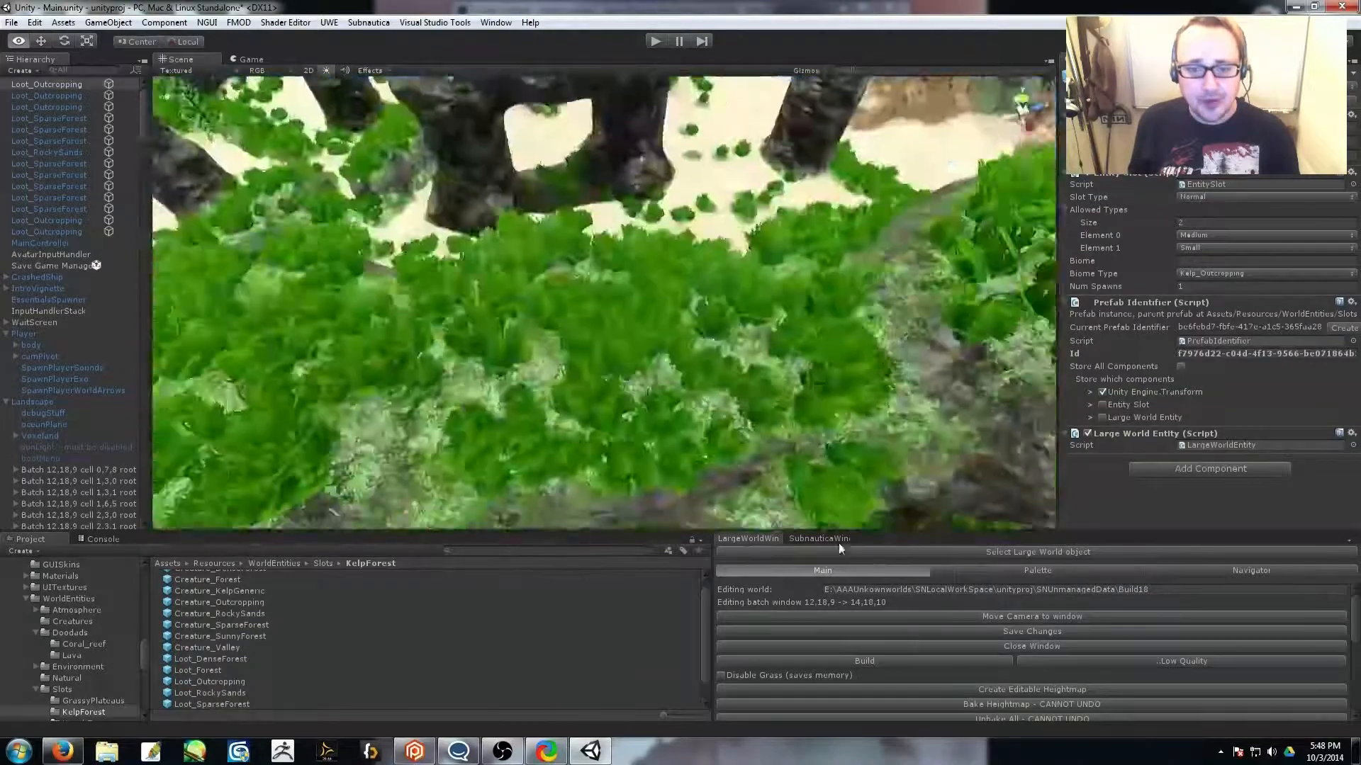
Place Loot_SparseForest slots across the grassy ground of the kelp forest.
drag(234, 705, 727, 335)
alt+drag(728, 335, 1020, 340)
drag(625, 383, 459, 344)
alt+drag(566, 453, 642, 329)
alt+drag(642, 329, 496, 397)
drag(223, 696, 531, 440)
drag(223, 696, 568, 419)
alt+drag(749, 426, 671, 344)
drag(515, 337, 516, 339)
alt+drag(516, 339, 255, 453)
Place Creature_SparseForest slots around the kelp stalks and grassy patches of the kelp forest.
drag(241, 616, 610, 322)
drag(408, 291, 411, 289)
alt+drag(411, 289, 340, 425)
drag(222, 674, 480, 398)
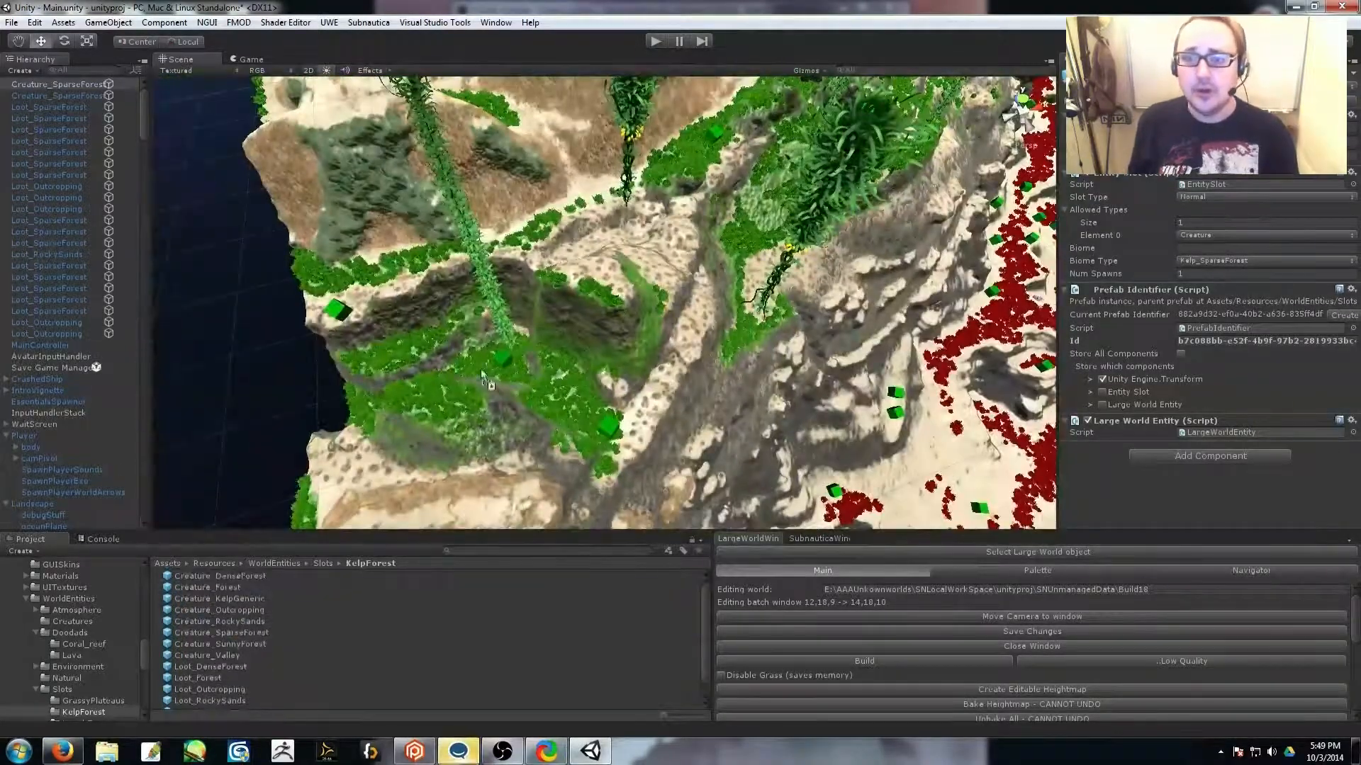
right_drag(656, 199, 539, 368)
drag(244, 632, 475, 382)
right_drag(475, 383, 571, 404)
drag(244, 634, 533, 349)
right_drag(523, 363, 574, 312)
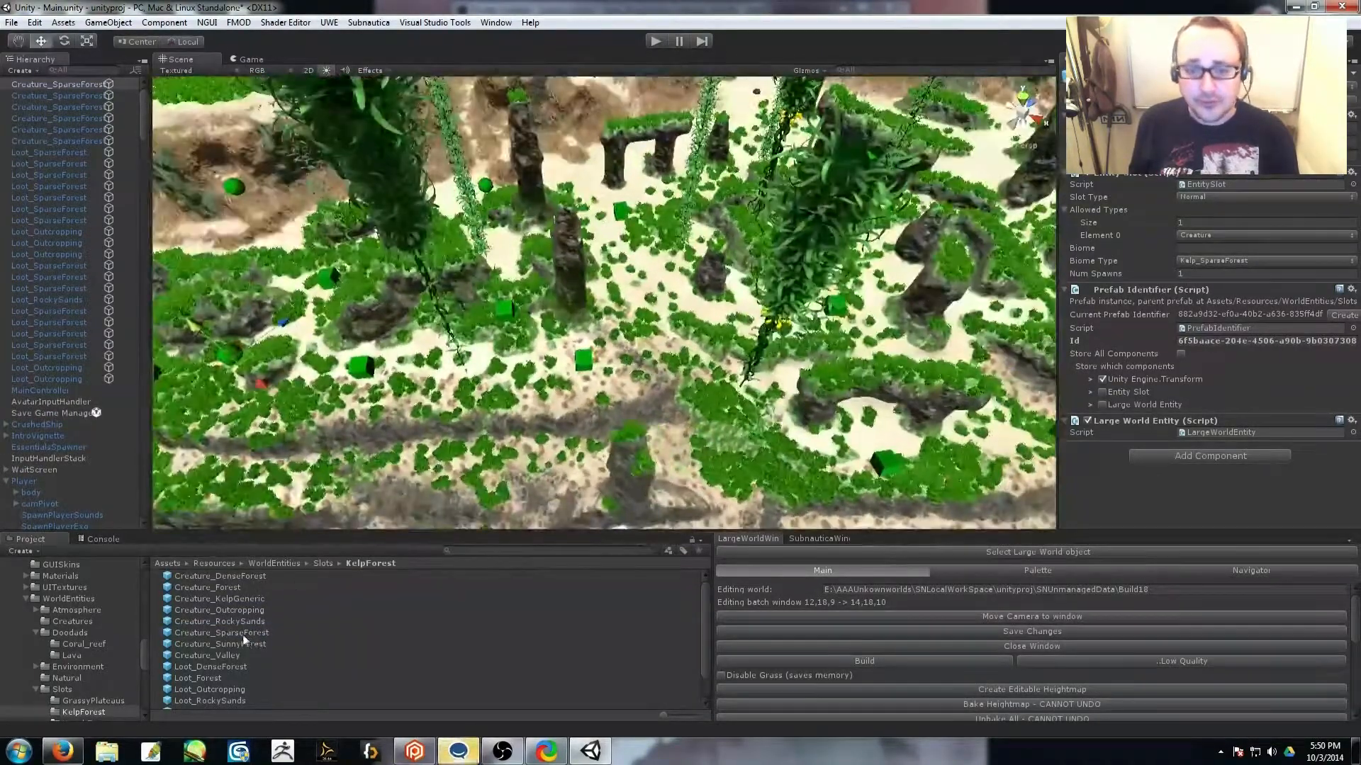
Add further Creature_SparseForest slots over the area with rock pillars and arches, duplicating one of them.
drag(765, 522, 724, 443)
right_drag(724, 442, 483, 439)
drag(578, 346, 576, 346)
right_drag(576, 345, 859, 499)
right_drag(625, 353, 397, 418)
drag(266, 635, 513, 388)
right_drag(445, 216, 968, 309)
key(ctrl+d)
drag(598, 344, 601, 344)
right_drag(601, 344, 695, 241)
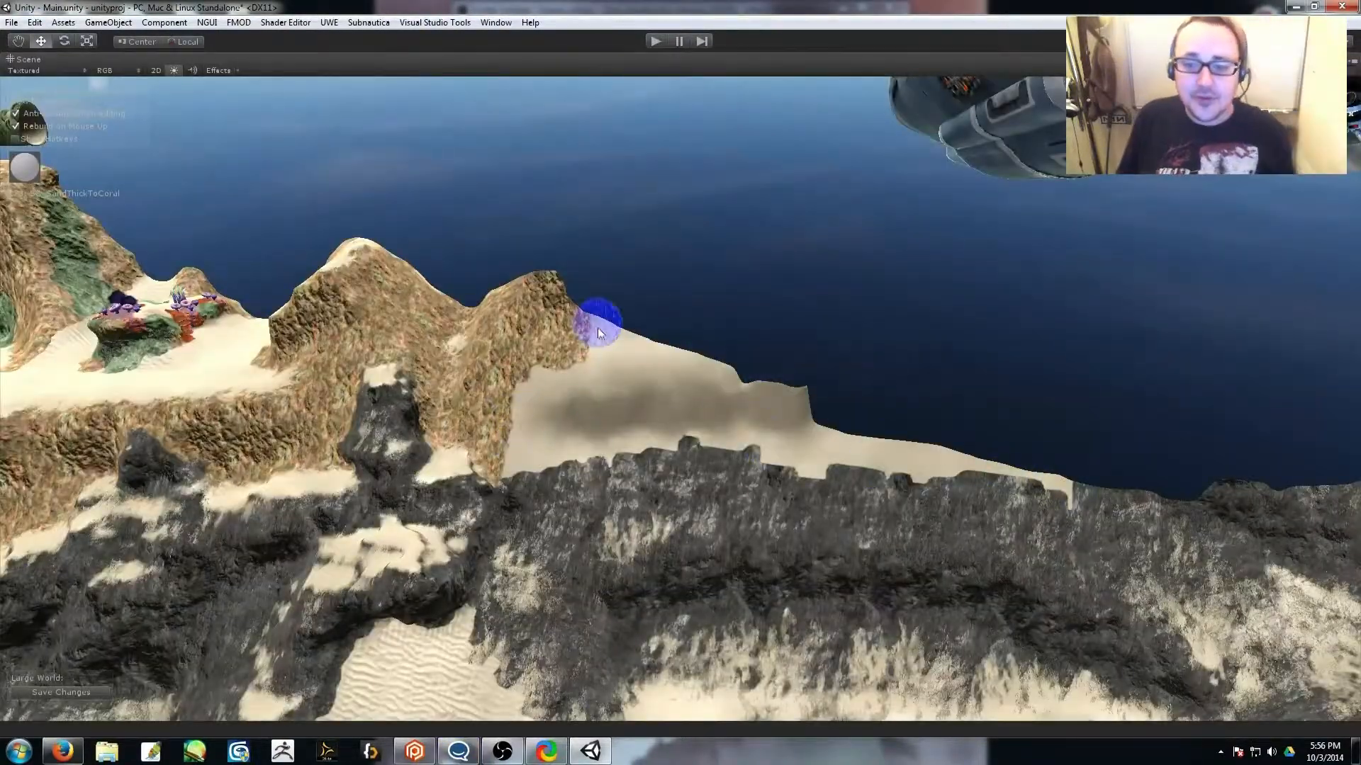
Paint the bare sand ridge above the dark rock with the SandThickToCoral material.
drag(574, 353, 757, 413)
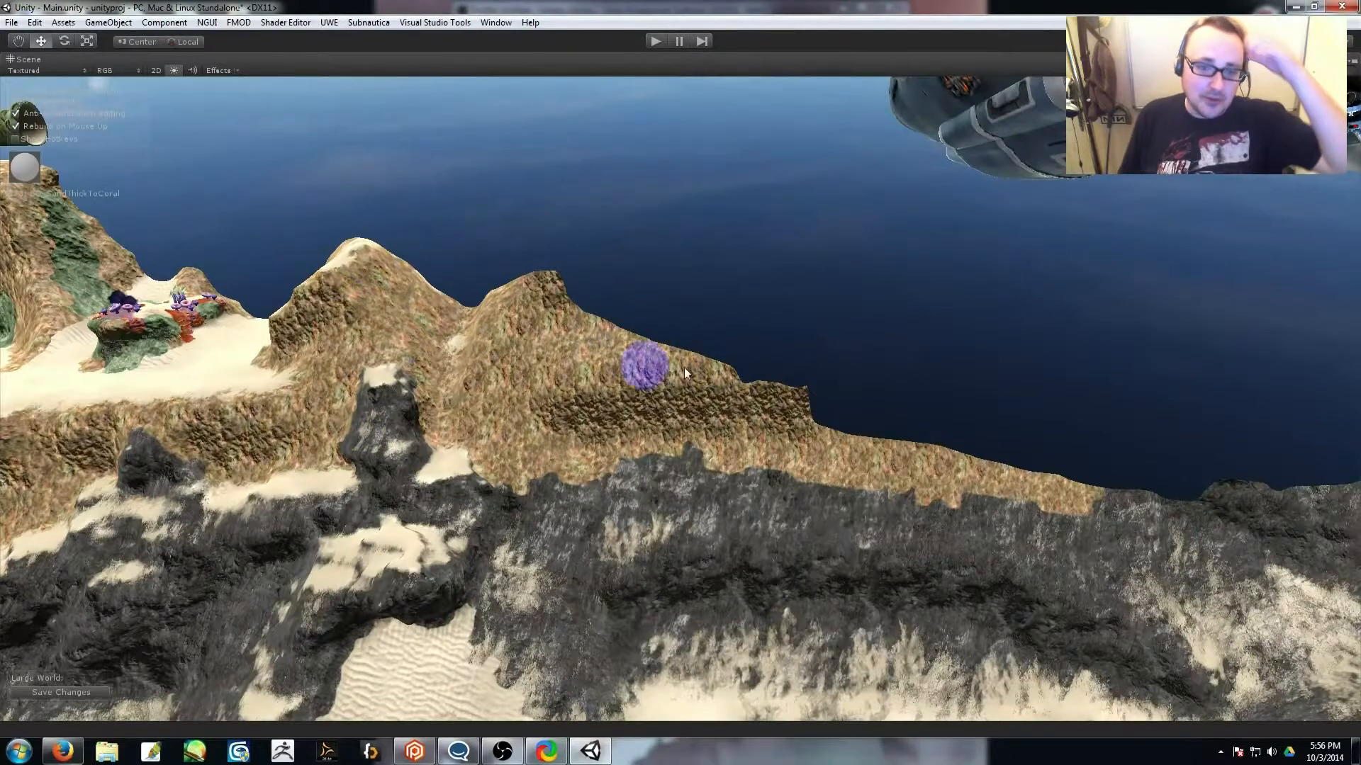
right_drag(225, 419, 97, 273)
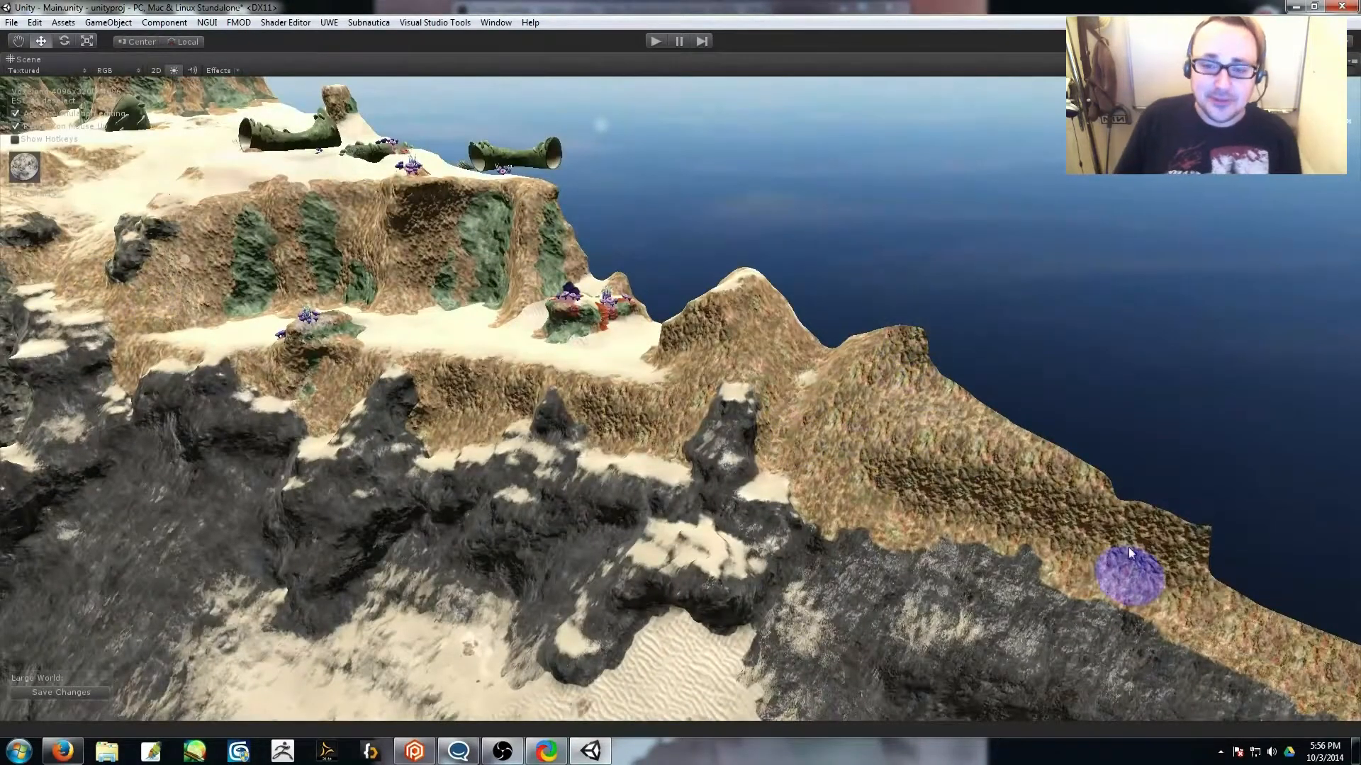
right_drag(1129, 553, 1020, 533)
drag(476, 430, 410, 324)
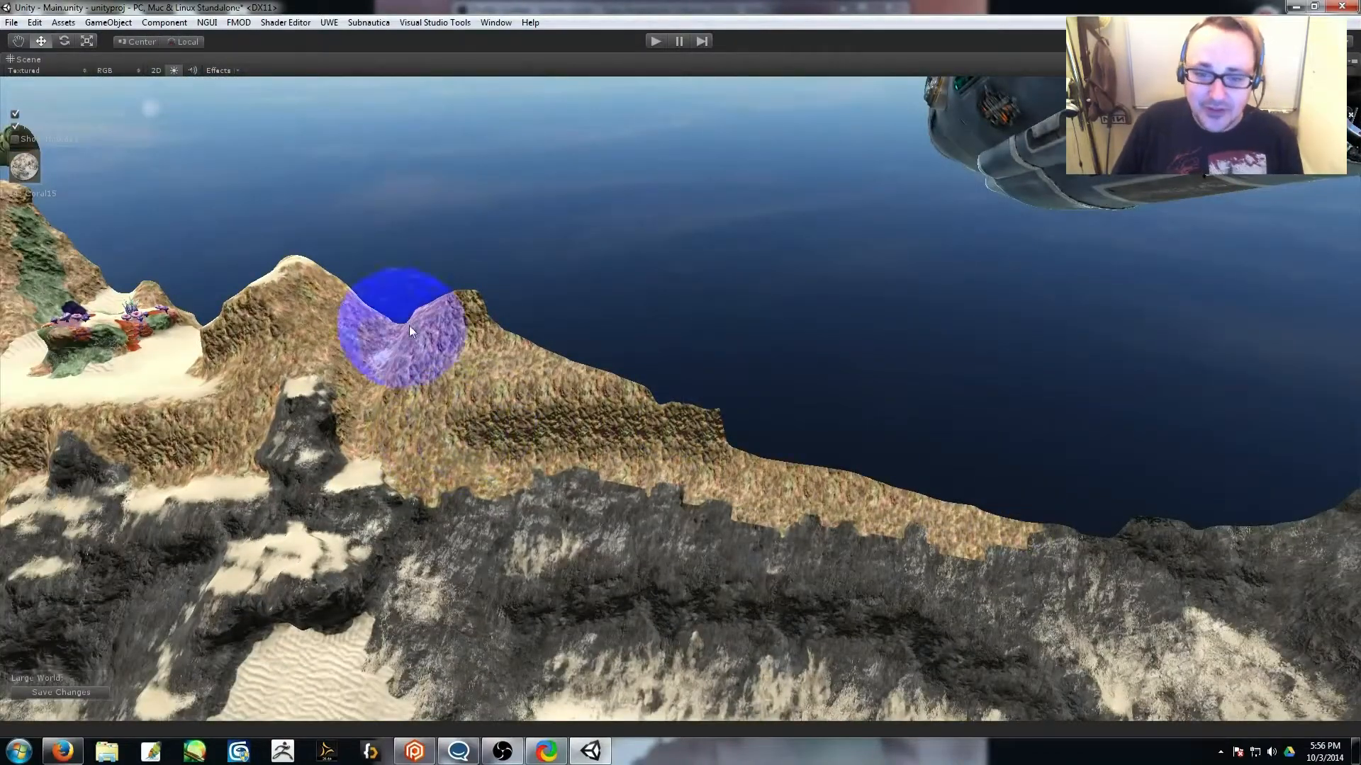
Sample the dark Sand03ToRock01 material and build rock outcrops against the brown slope.
middle_click(561, 515)
click(411, 495)
middle_click(576, 496)
click(559, 448)
click(574, 531)
right_drag(622, 484, 679, 500)
click(610, 439)
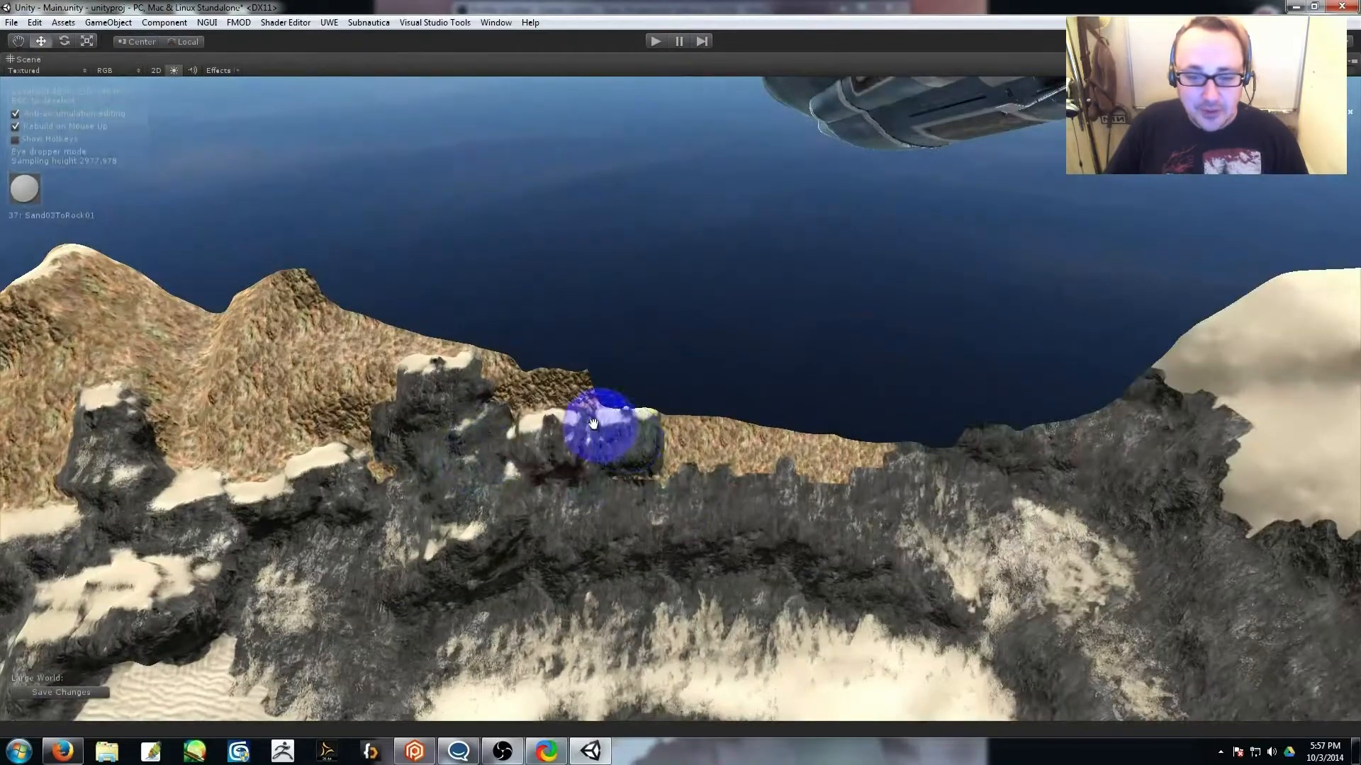
Extend the Sand03ToRock01 rock along the foot of the brown slope toward the pale sand hill.
drag(622, 488, 824, 477)
right_drag(837, 450, 863, 524)
key(s)
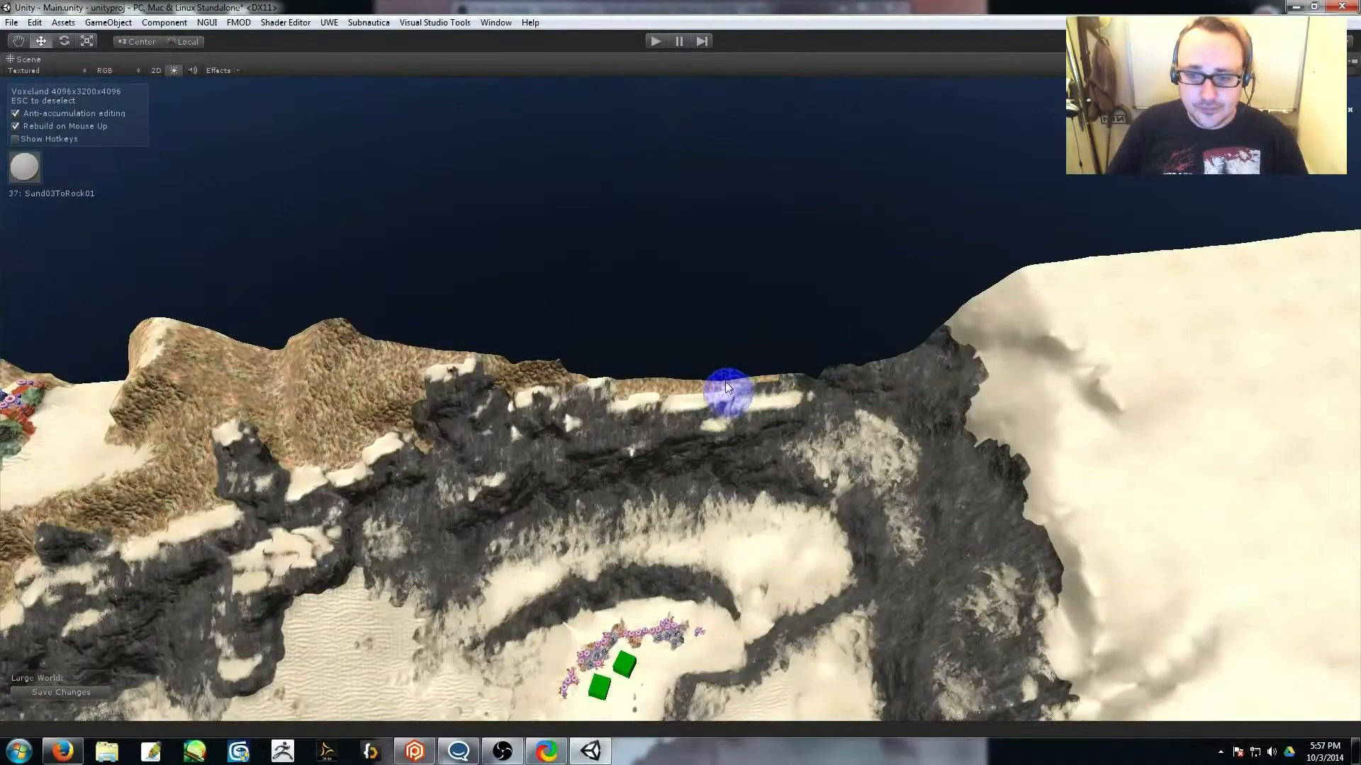
key(w)
mouse_move(731, 378)
right_down()
mouse_move(638, 396)
mouse_move(652, 451)
mouse_move(603, 407)
mouse_move(624, 340)
mouse_move(725, 367)
mouse_move(589, 404)
mouse_move(482, 368)
mouse_move(603, 390)
right_up()
key(alt)
key(s)
key(space)
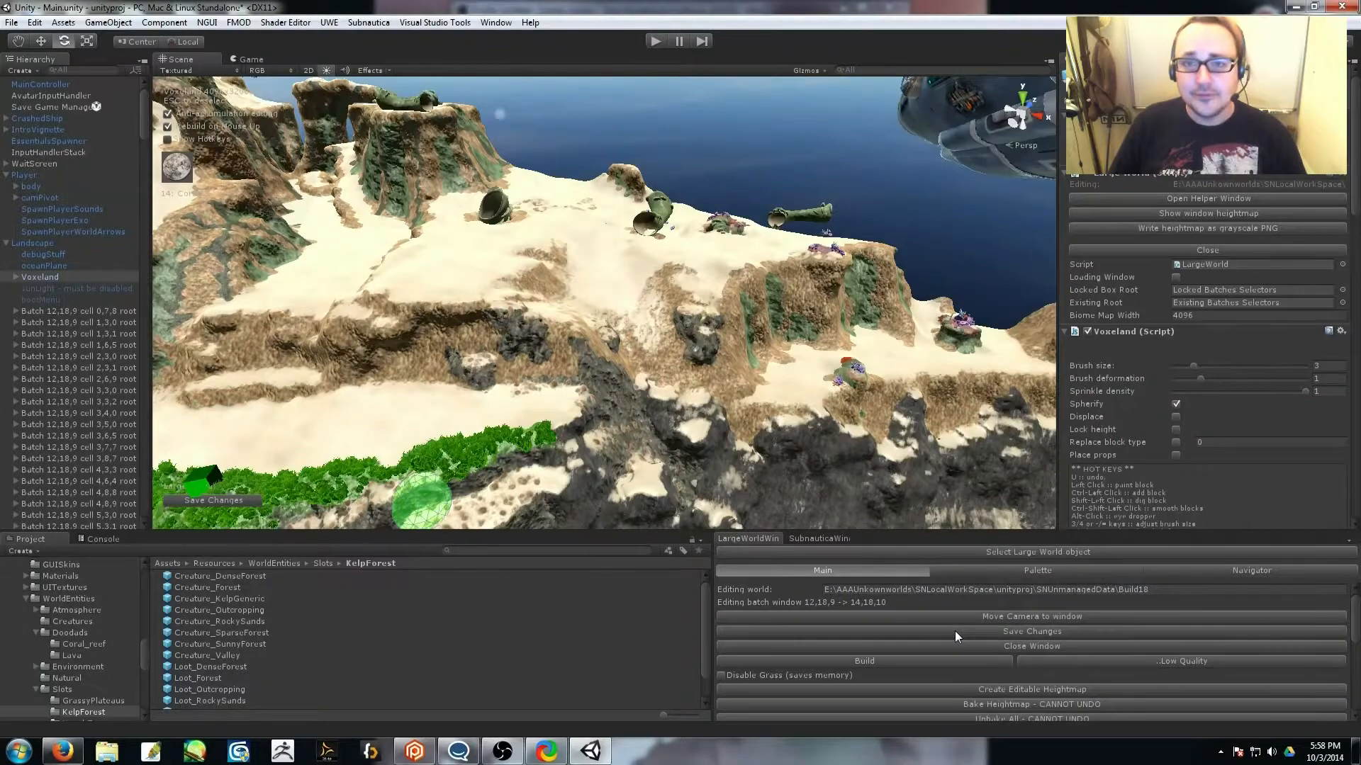
Open the SafeShallows folder inside the Slots assets.
click(325, 563)
click(213, 633)
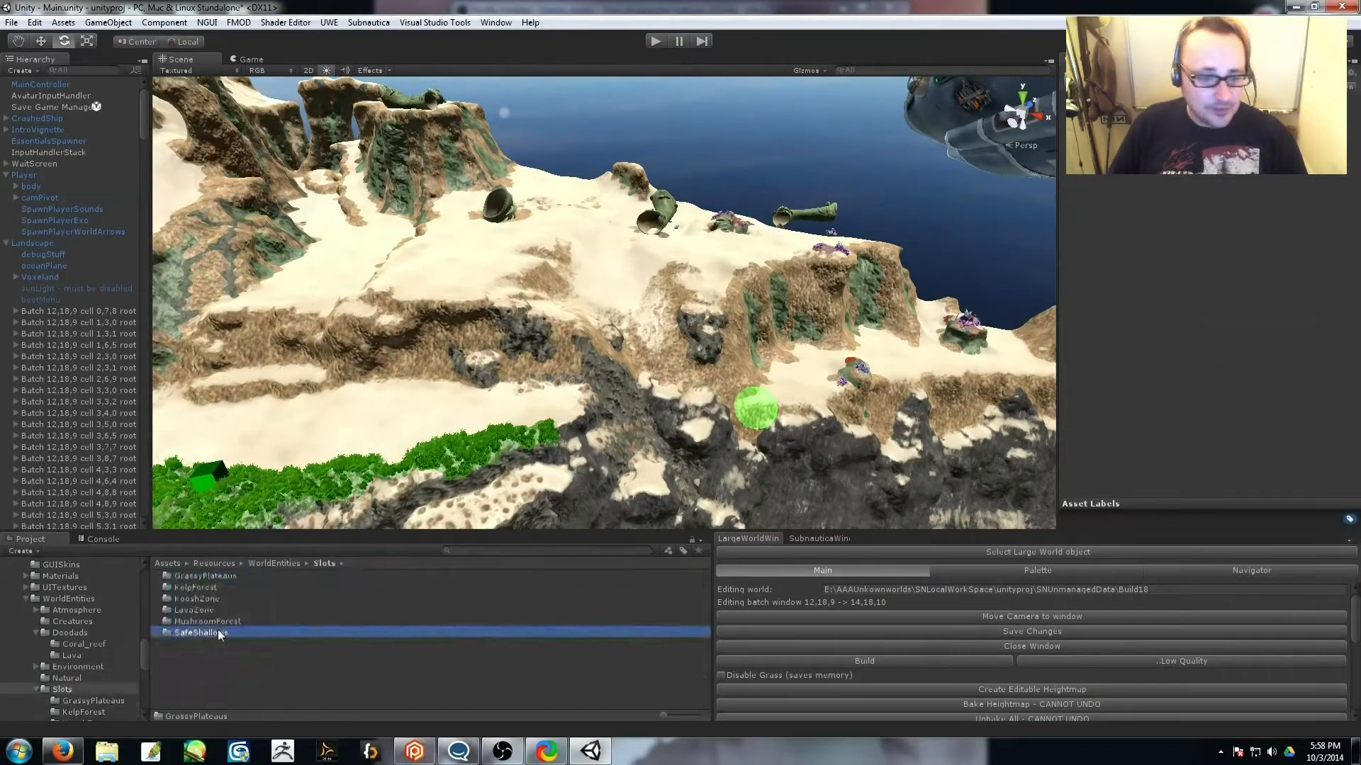
double_click(218, 633)
Place two Loot_Plateau slots and three Loot_SandyBeach slots on the sandy ground near the tube formations.
right_drag(815, 425, 649, 485)
scroll(321, 693, down, 2)
drag(214, 673, 596, 328)
right_drag(596, 328, 754, 415)
key(w)
drag(206, 675, 334, 333)
right_drag(737, 205, 567, 181)
drag(215, 694, 567, 195)
right_drag(730, 142, 496, 163)
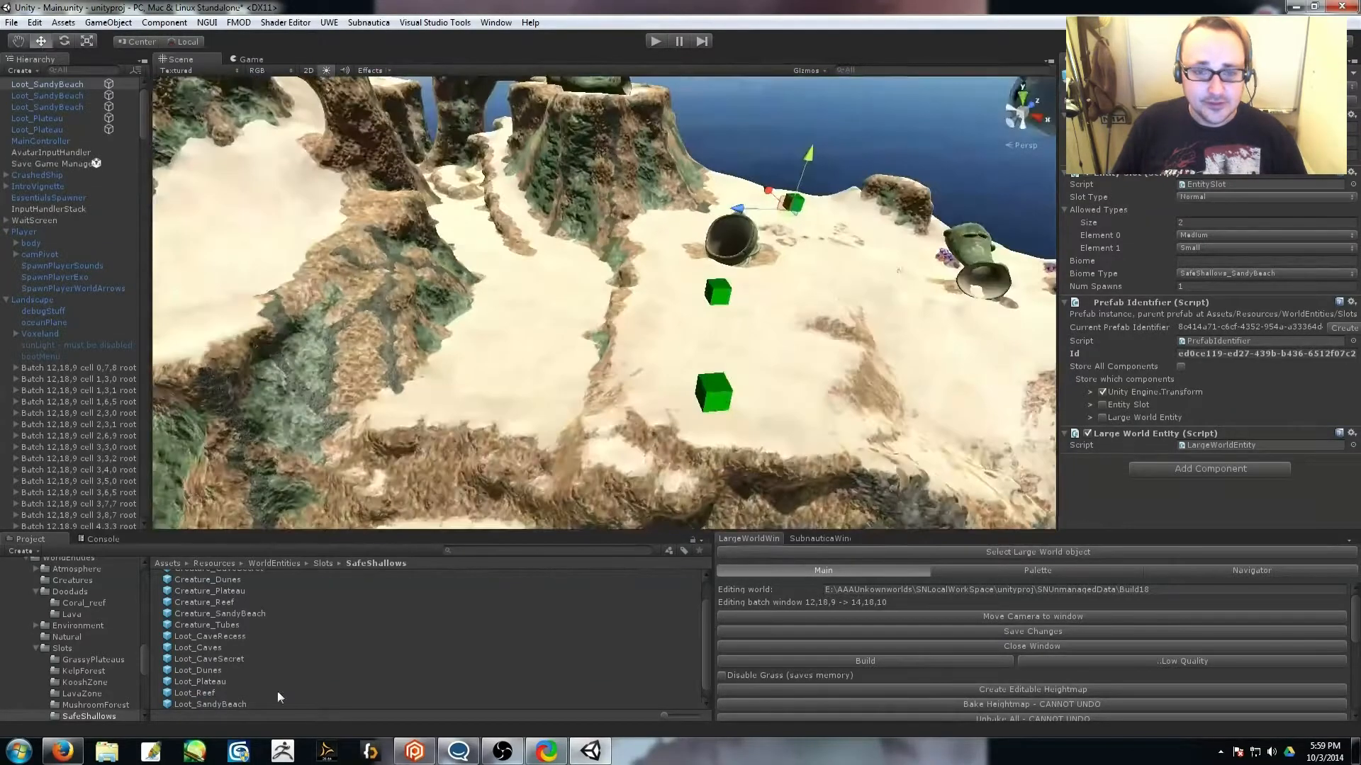
Place two Loot_Reef slots and the first additional Loot_Plateau slots on the safe shallows terrain.
drag(428, 394, 425, 383)
drag(206, 701, 489, 291)
alt+drag(496, 291, 276, 482)
drag(213, 682, 454, 245)
drag(211, 684, 747, 303)
drag(793, 148, 797, 136)
alt+drag(787, 383, 418, 415)
Spread more Loot_Plateau slots over the remaining sandy shelves and ridges of the safe shallows.
drag(239, 707, 615, 321)
drag(602, 214, 596, 207)
alt+drag(595, 207, 461, 298)
drag(212, 694, 657, 232)
drag(748, 560, 741, 408)
alt+drag(741, 408, 496, 418)
drag(216, 693, 492, 170)
scroll(213, 666, down, 1)
drag(199, 670, 822, 294)
drag(593, 281, 611, 221)
Place three more Loot_SandyBeach slots on open sand toward the edge of the terrain.
alt+drag(611, 222, 270, 397)
drag(550, 459, 427, 425)
drag(221, 704, 836, 340)
alt+drag(837, 340, 524, 368)
alt+drag(525, 368, 978, 425)
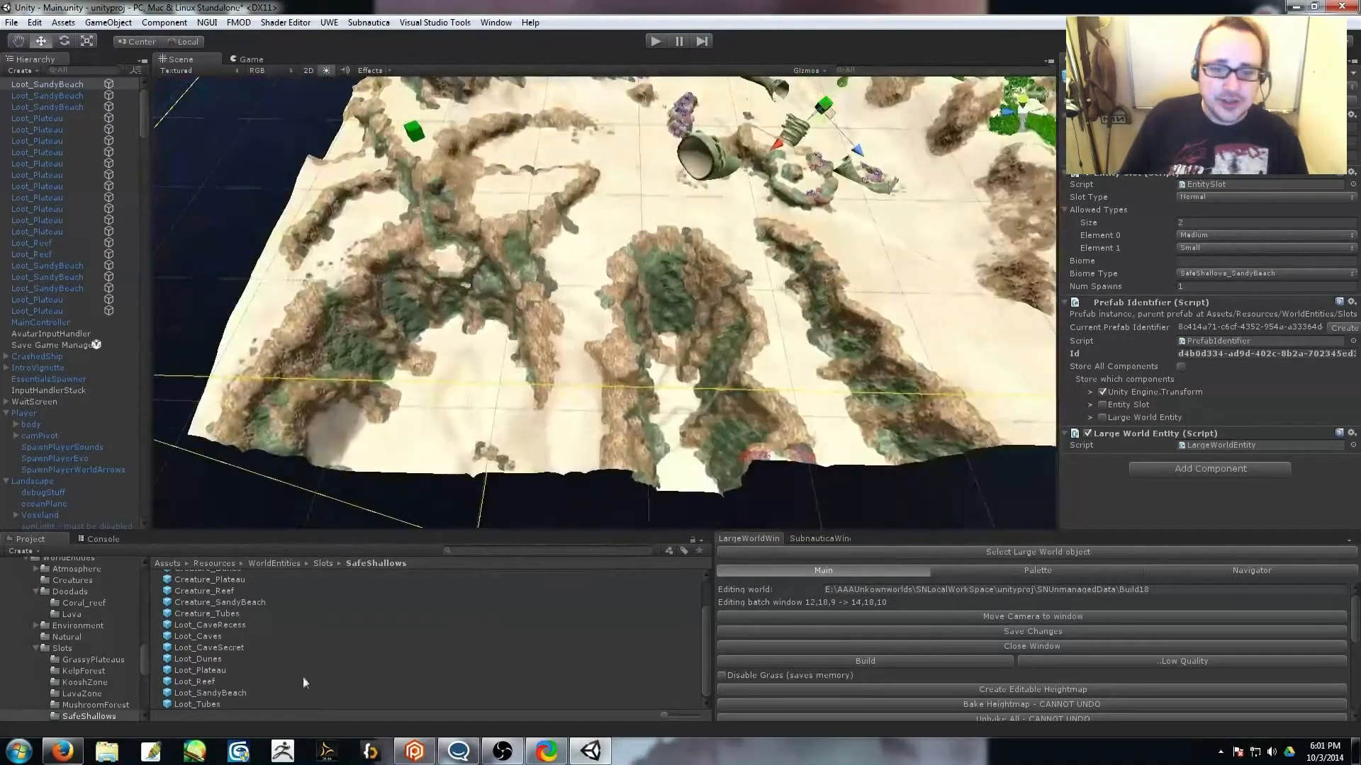
Place two Loot_Dunes slots and three Loot_Plateau slots on the sand around the outer ridges.
drag(216, 664, 992, 340)
alt+drag(992, 341, 496, 425)
drag(403, 689, 545, 241)
drag(238, 695, 886, 432)
right_drag(886, 432, 674, 384)
Place five Loot_Caves slots in and around the round cave hollow.
drag(213, 658, 595, 328)
right_drag(717, 379, 713, 409)
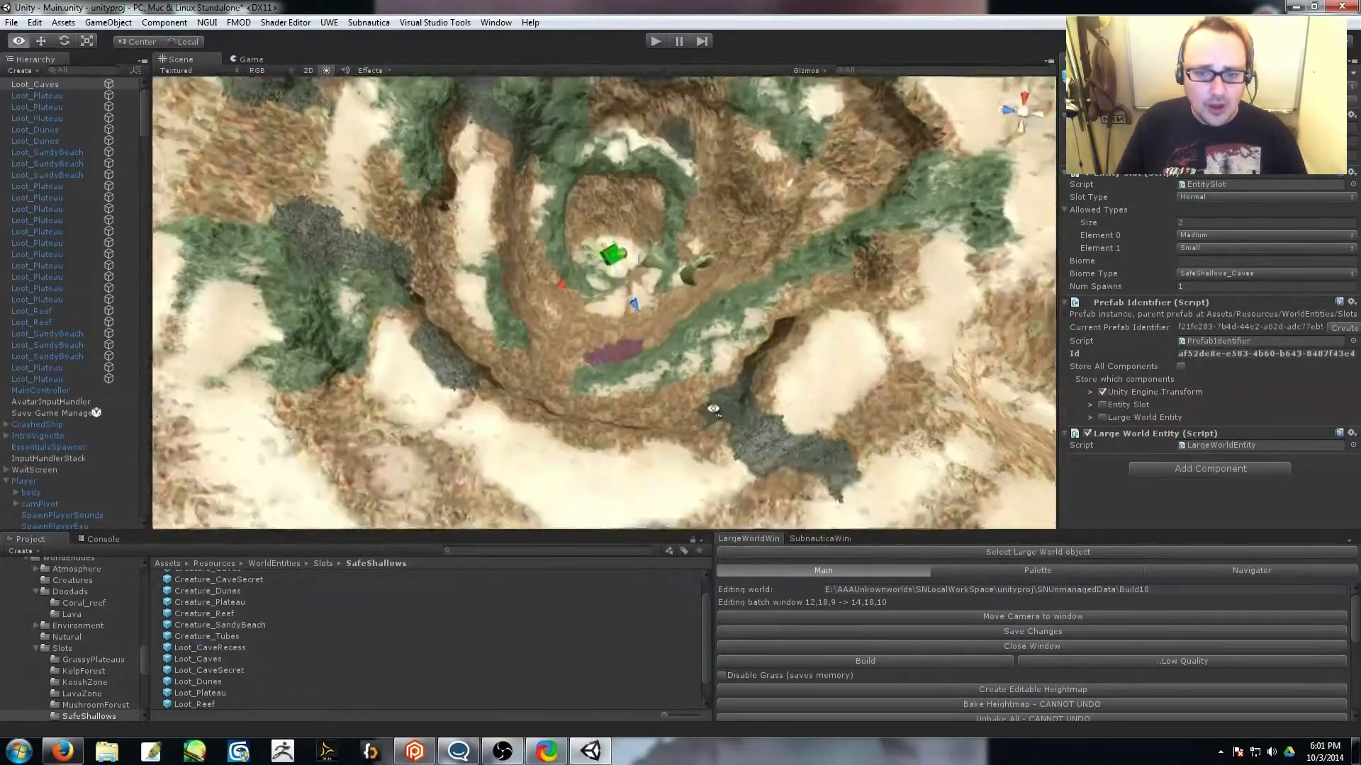
drag(193, 660, 656, 361)
right_drag(656, 362, 496, 269)
right_drag(714, 390, 539, 397)
Place another Loot_Dunes slot and another Loot_Plateau slot on the safe shallows terrain.
drag(213, 669, 996, 446)
right_drag(995, 446, 765, 397)
right_drag(430, 243, 156, 431)
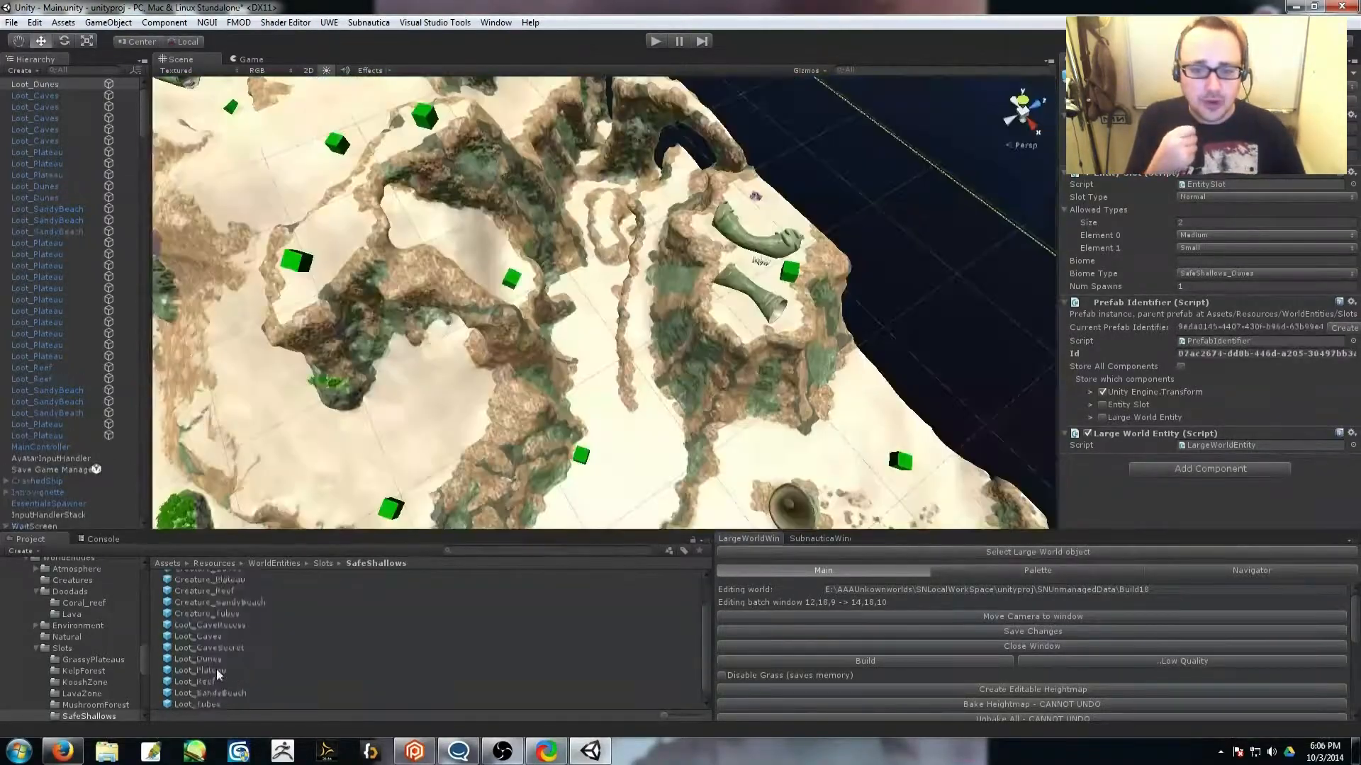
right_drag(745, 489, 700, 654)
Place two Creature_Plateau slots over the plateau and raise the one beside the tube formation above the ground.
scroll(699, 649, up, 2)
drag(698, 621, 624, 409)
right_drag(588, 390, 361, 546)
drag(354, 621, 717, 278)
right_drag(718, 278, 793, 238)
drag(793, 238, 808, 210)
right_drag(808, 211, 723, 234)
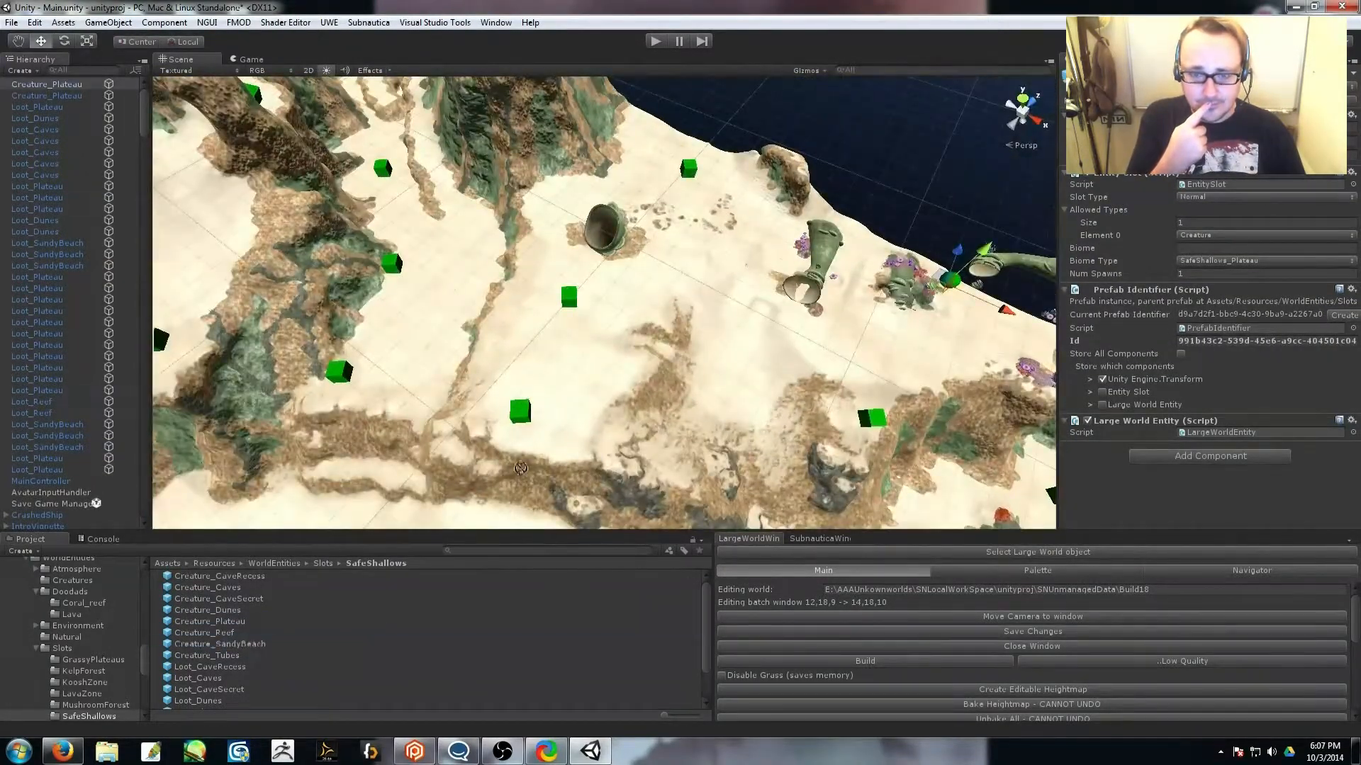
Place two Creature_SandyBeach slots above the open sand of the safe shallows.
drag(521, 468, 526, 334)
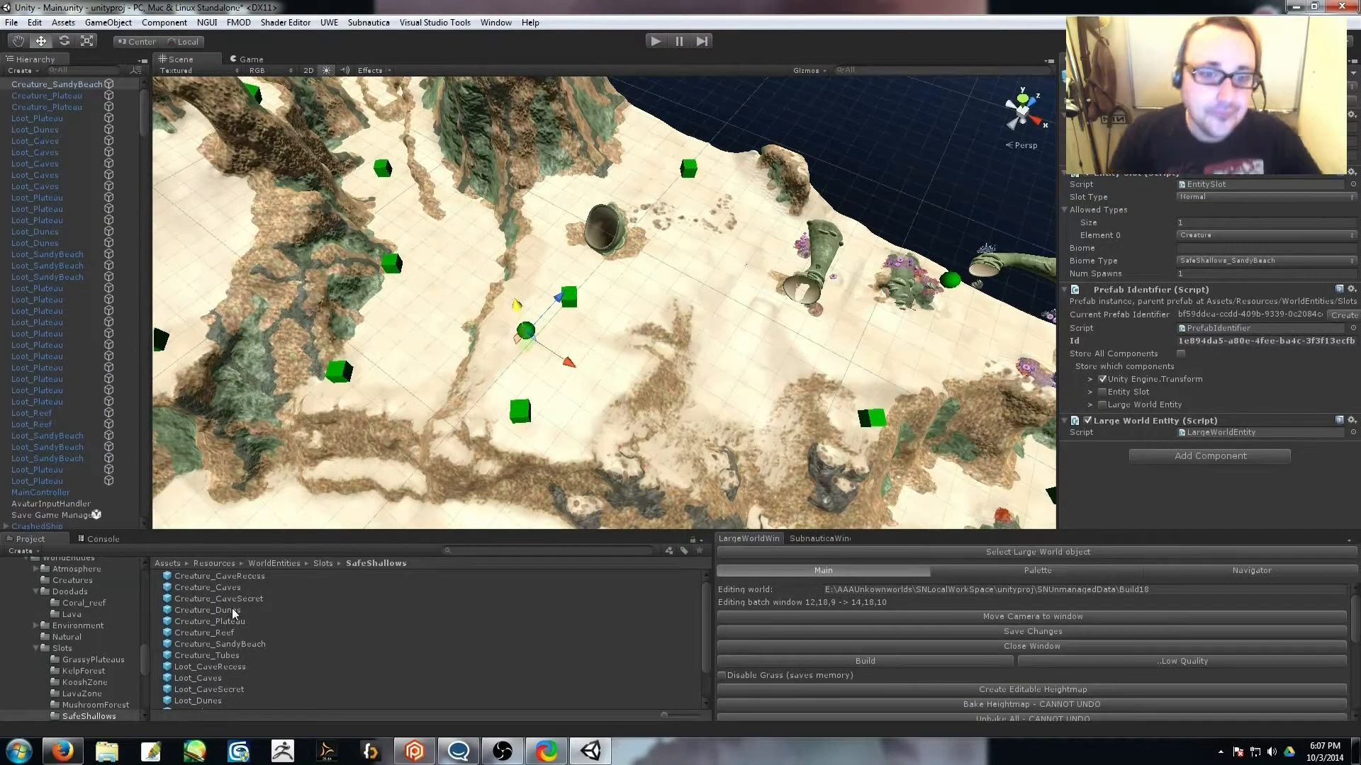
right_drag(691, 110, 318, 468)
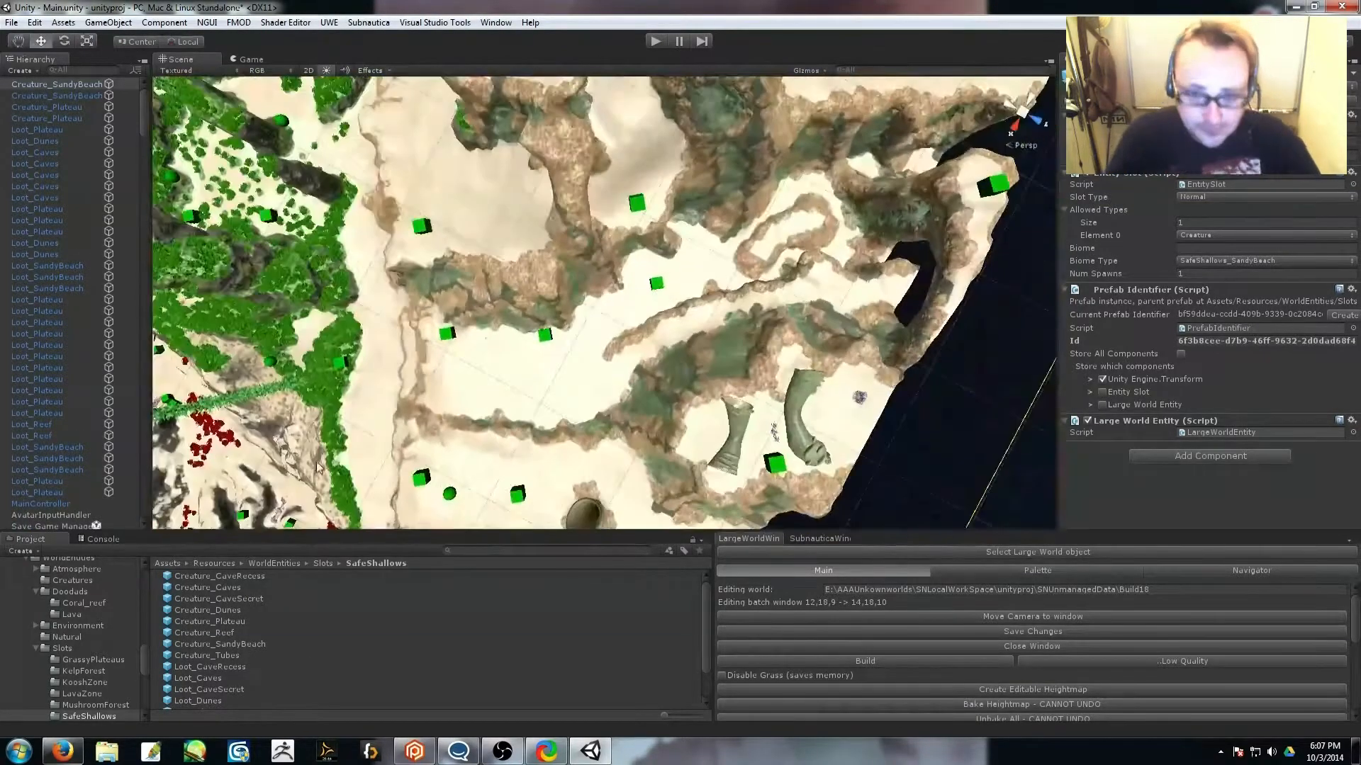
right_drag(556, 394, 365, 616)
Place more Creature_Plateau slots above the ridges and plateaus, plus another Creature_SandyBeach slot.
drag(220, 622, 486, 238)
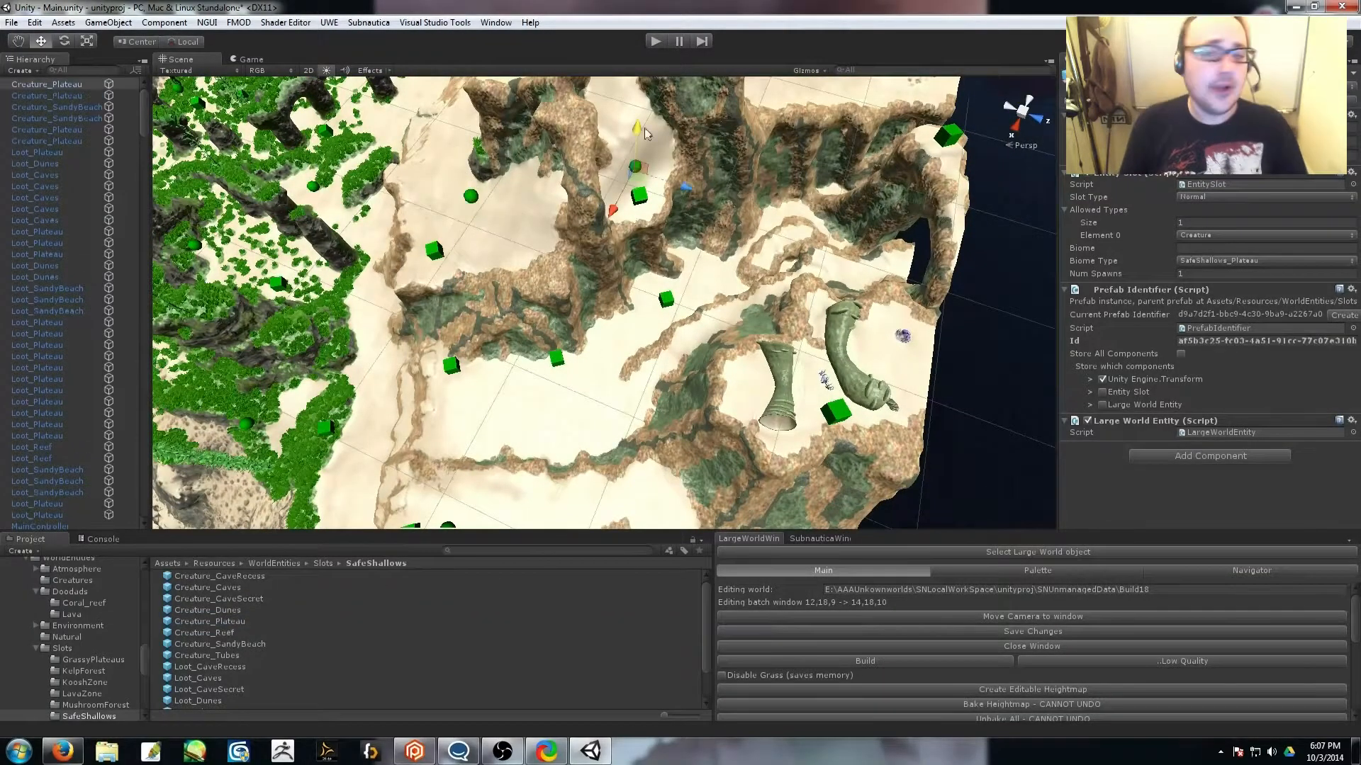
drag(223, 623, 721, 286)
right_drag(602, 380, 800, 460)
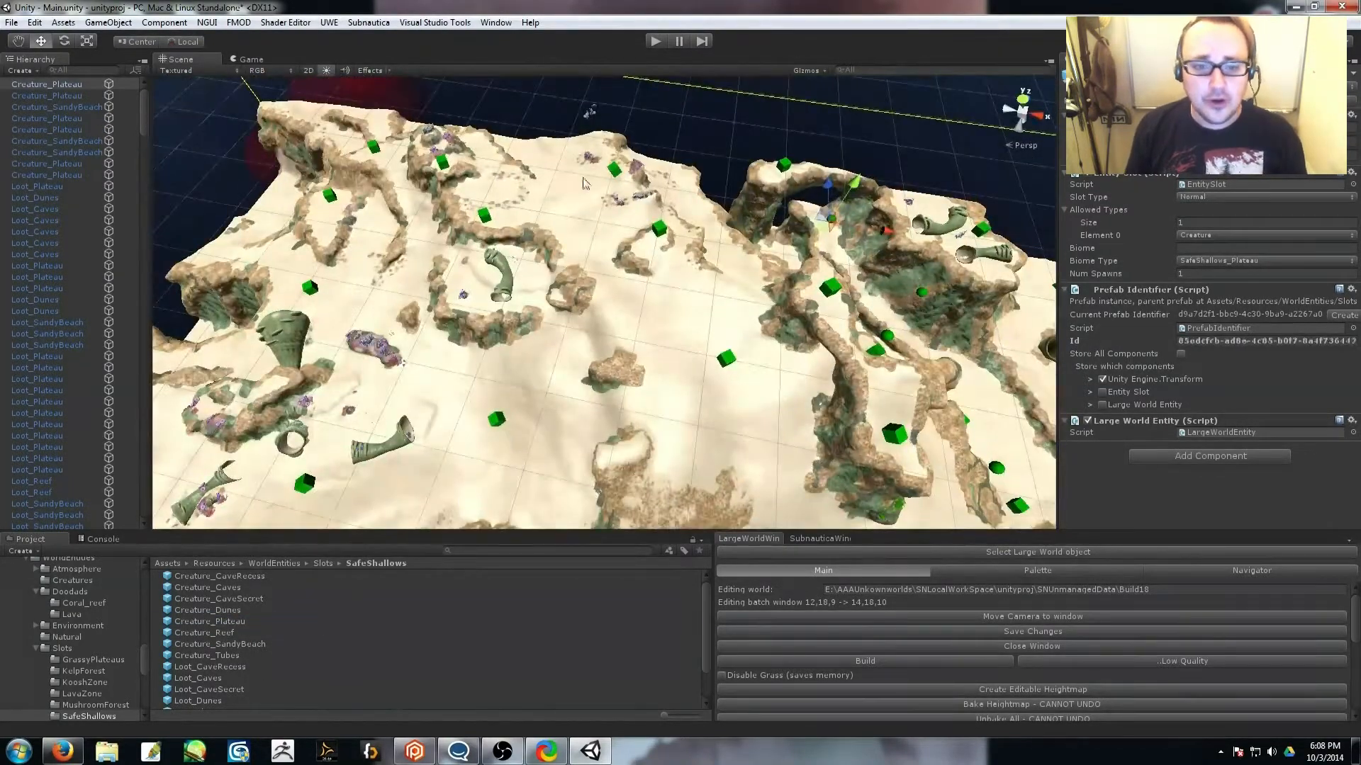
drag(444, 433, 318, 216)
alt+drag(319, 215, 645, 423)
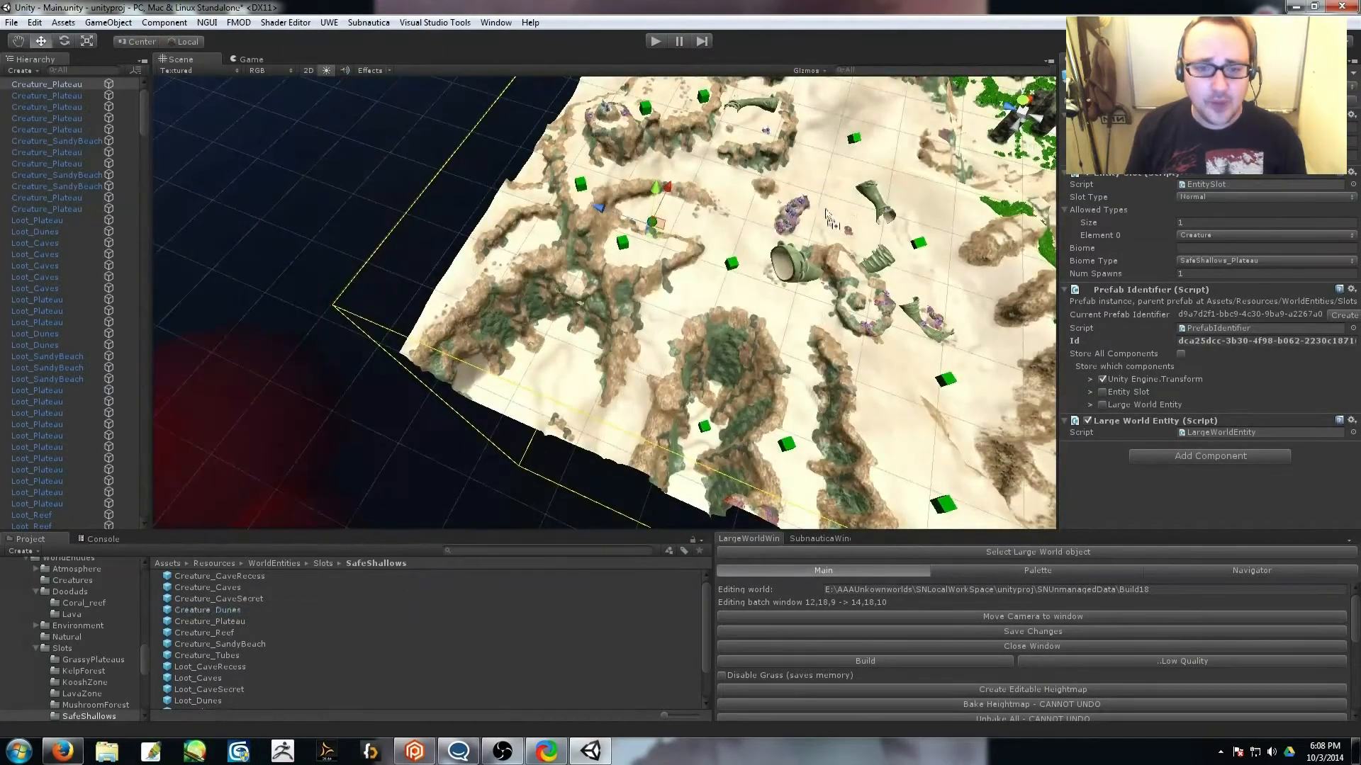
Place two Creature_Dunes slots over the dunes and a Creature_Tubes slot near the tube formations.
drag(208, 610, 983, 336)
drag(227, 656, 638, 278)
alt+drag(638, 278, 637, 333)
alt+right_drag(637, 333, 542, 304)
alt+drag(543, 304, 827, 284)
Add two Loot_Plateau slots, two Creature_Plateau slots and a Creature_Dunes slot to the safe shallows.
scroll(592, 625, down, 1)
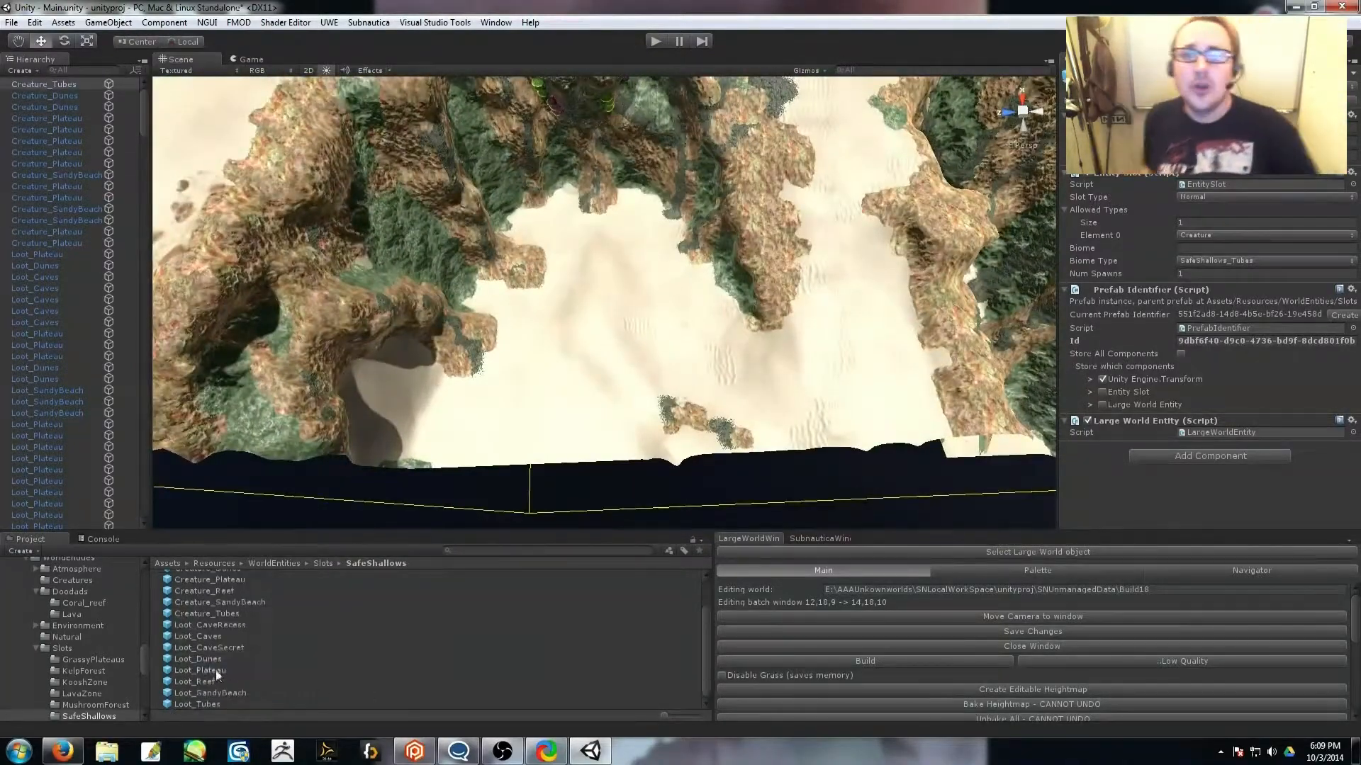
drag(213, 681, 551, 221)
drag(707, 628, 707, 617)
drag(212, 621, 567, 468)
Place three Creature_Caves slots in and around the cave hollow with the loot slots.
scroll(673, 368, down, 5)
key(f)
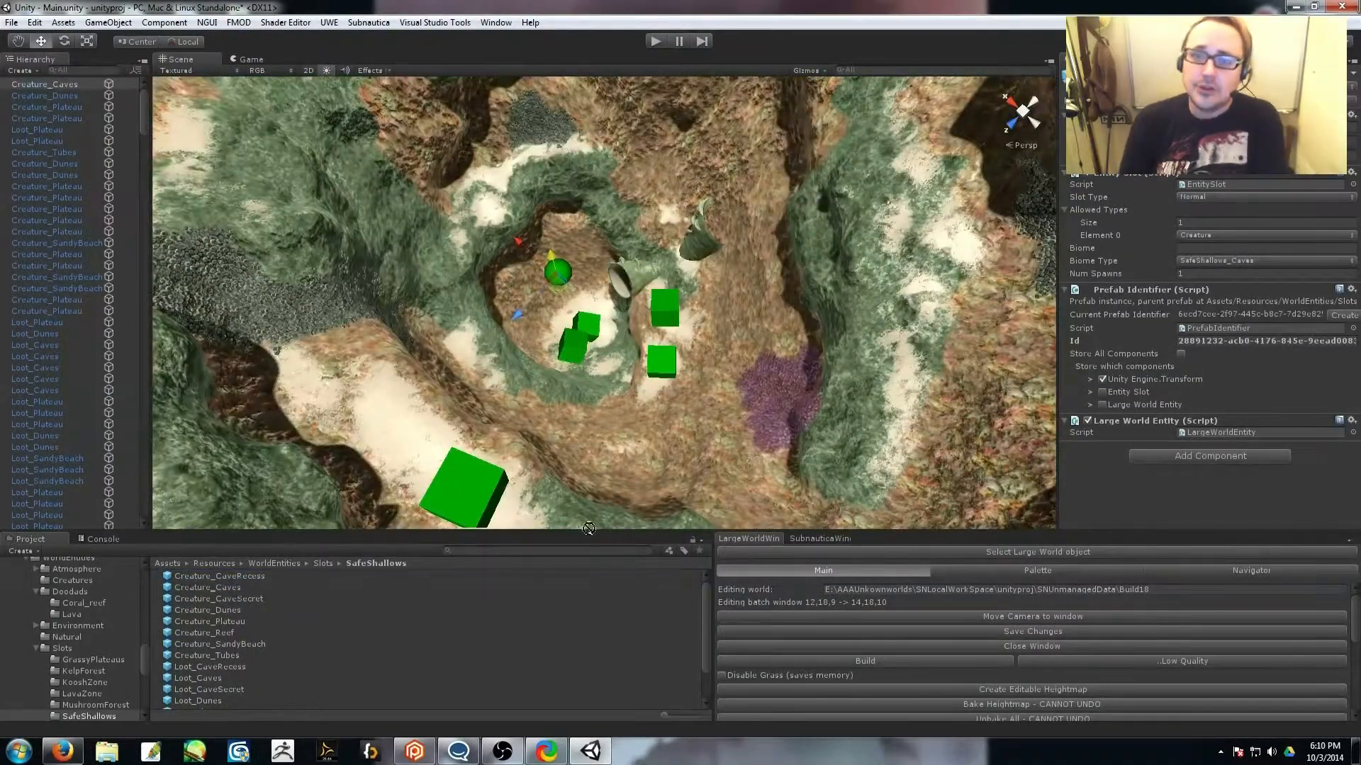
alt+drag(666, 402, 831, 383)
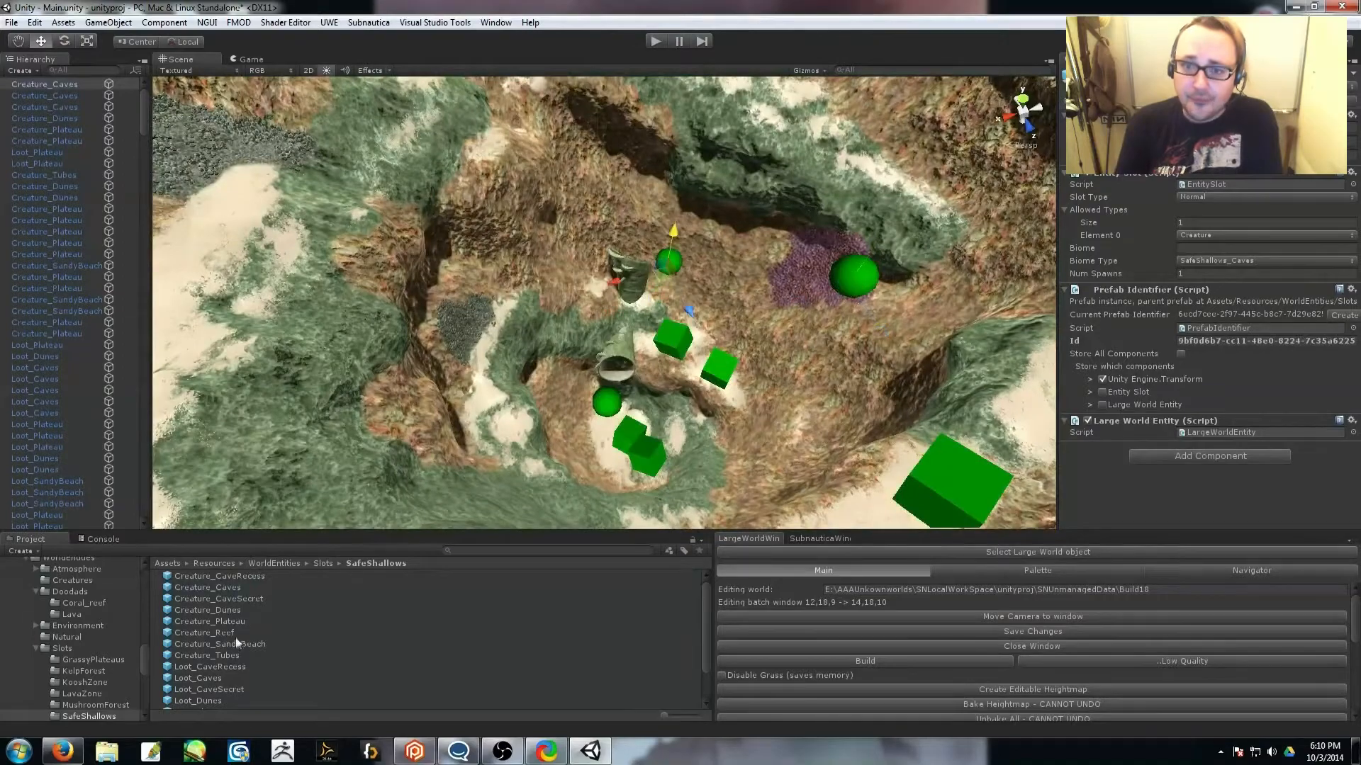
key(s)
right_drag(600, 374, 180, 437)
Place two more Creature_Plateau slots over the sandy slopes beside the grass patches.
click(503, 751)
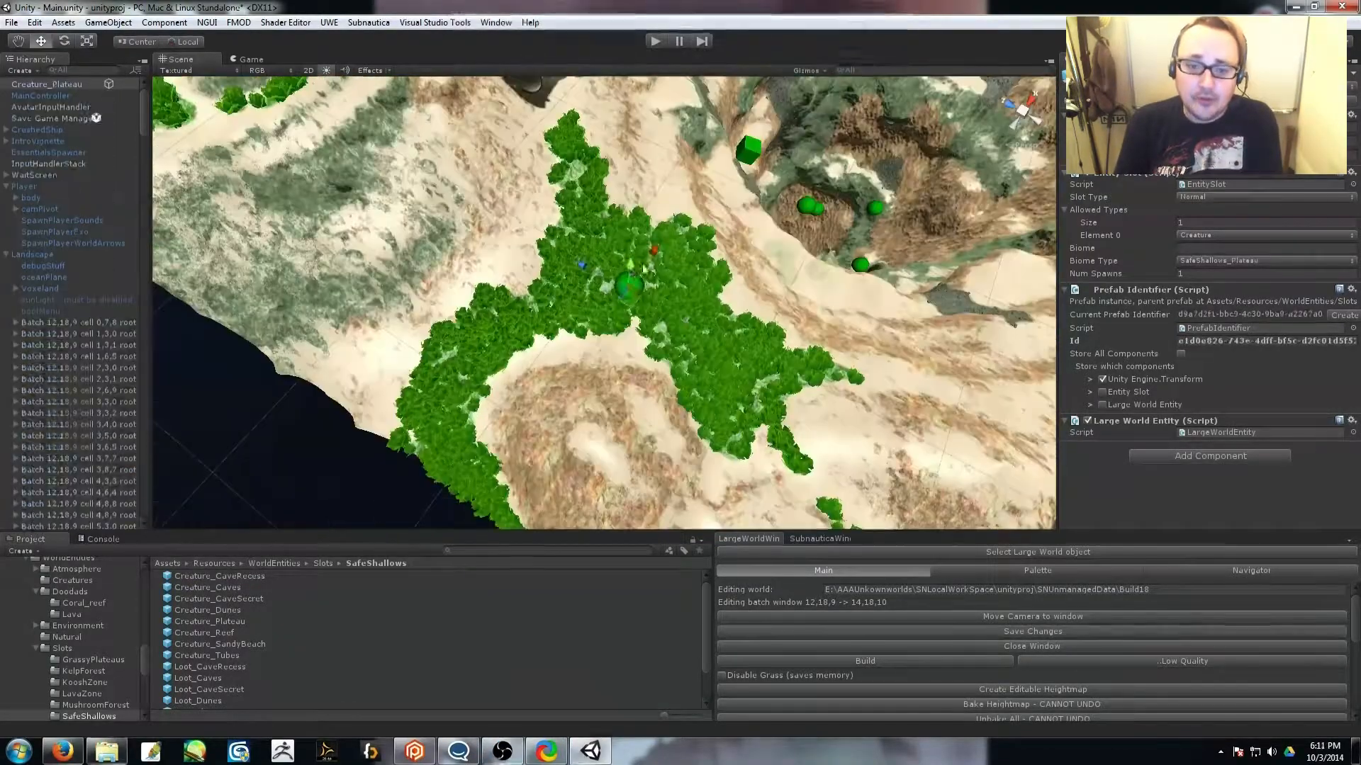
right_drag(638, 297, 538, 354)
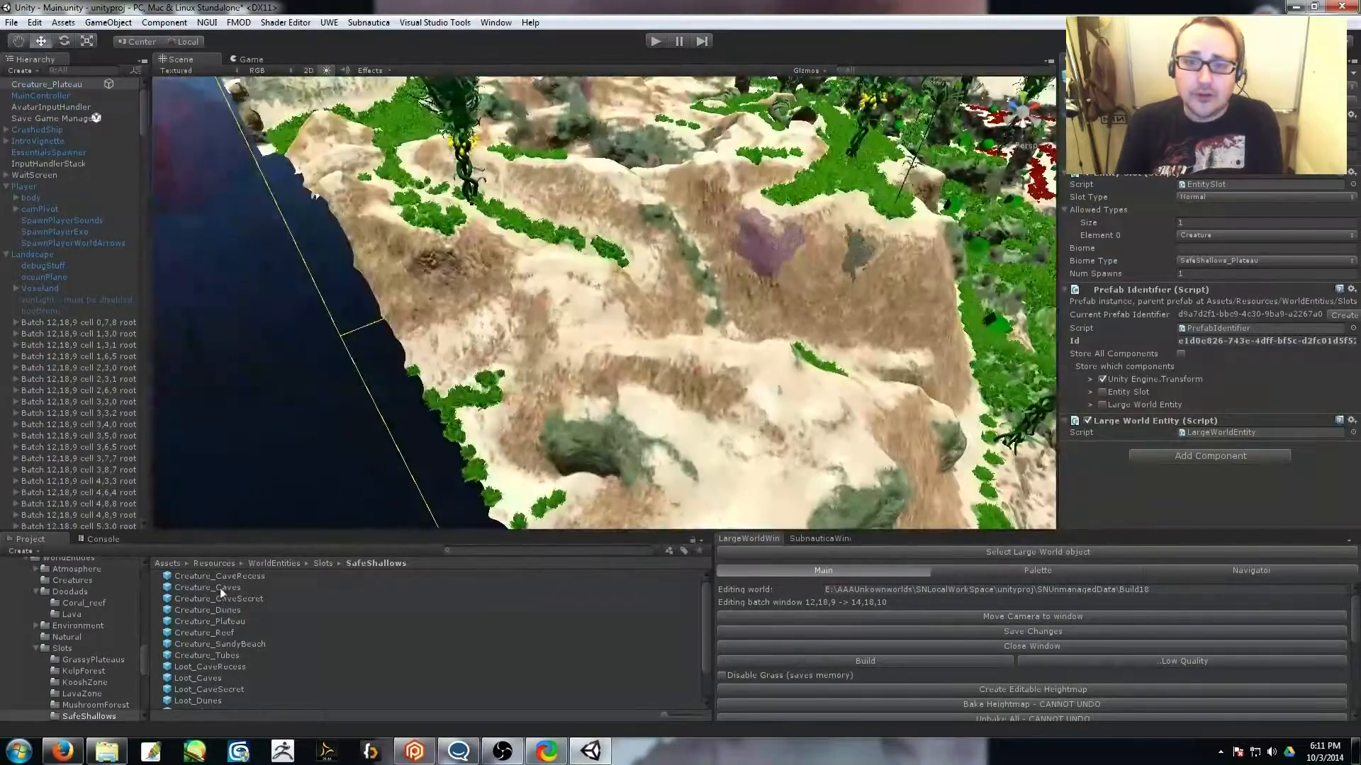
drag(222, 624, 572, 317)
drag(226, 621, 749, 492)
right_drag(749, 492, 397, 496)
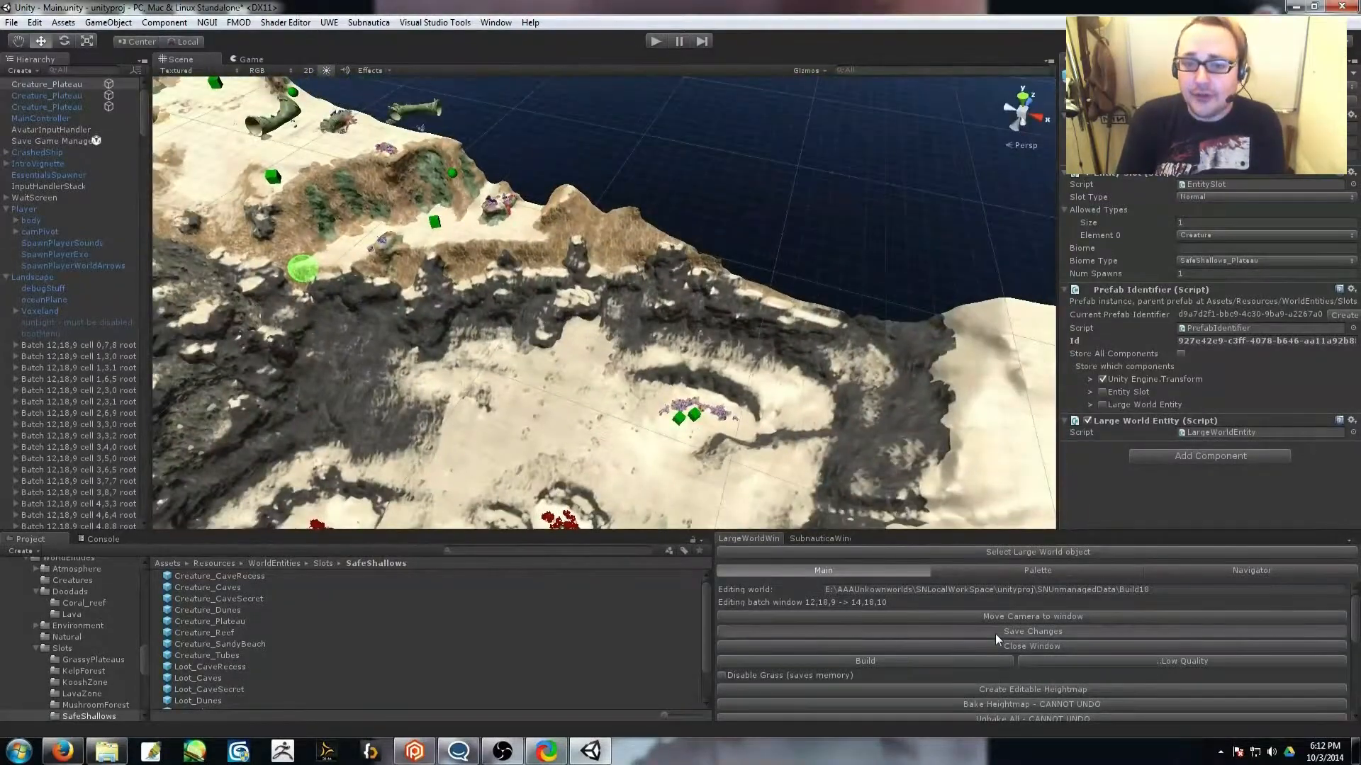
Create an editable heightmap for the open batch window 12,18,9 -> 14,18,10.
click(971, 689)
click(999, 689)
click(759, 401)
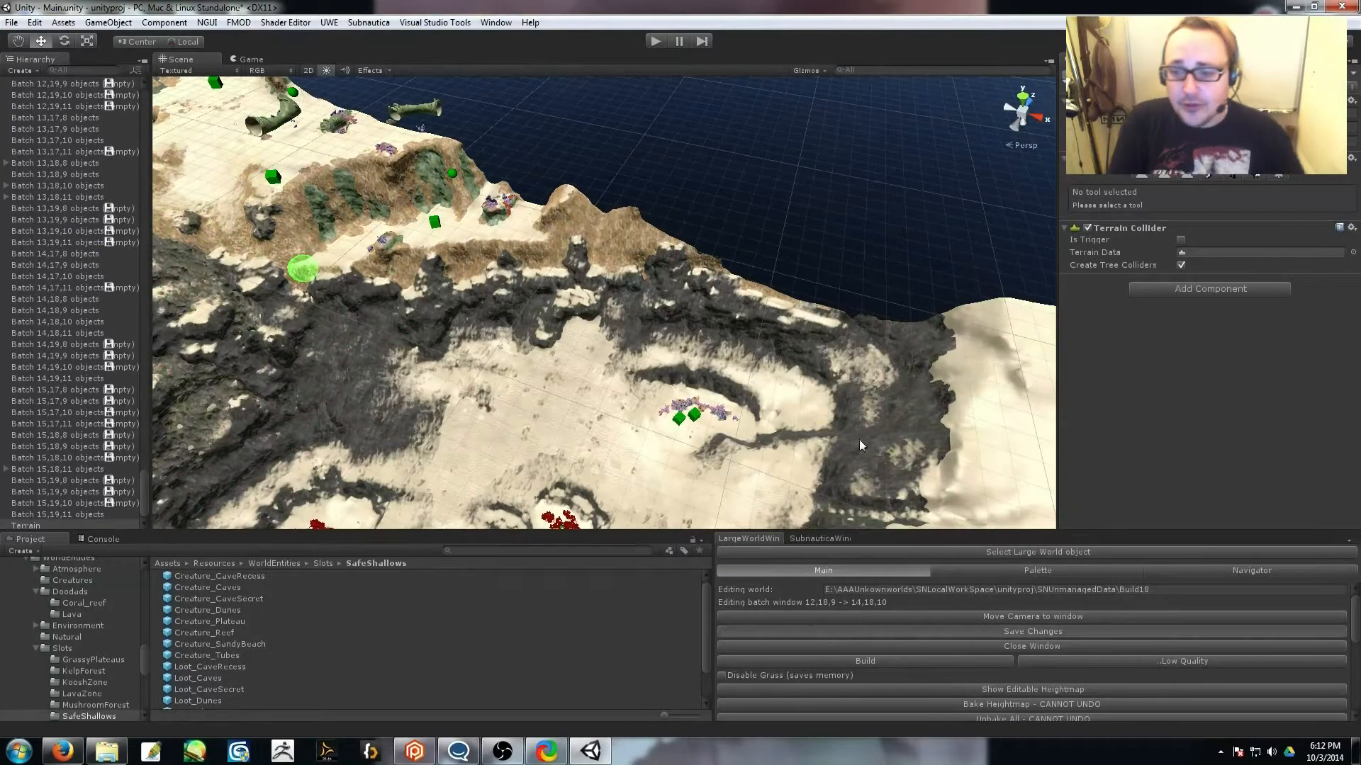
right_drag(762, 456, 601, 381)
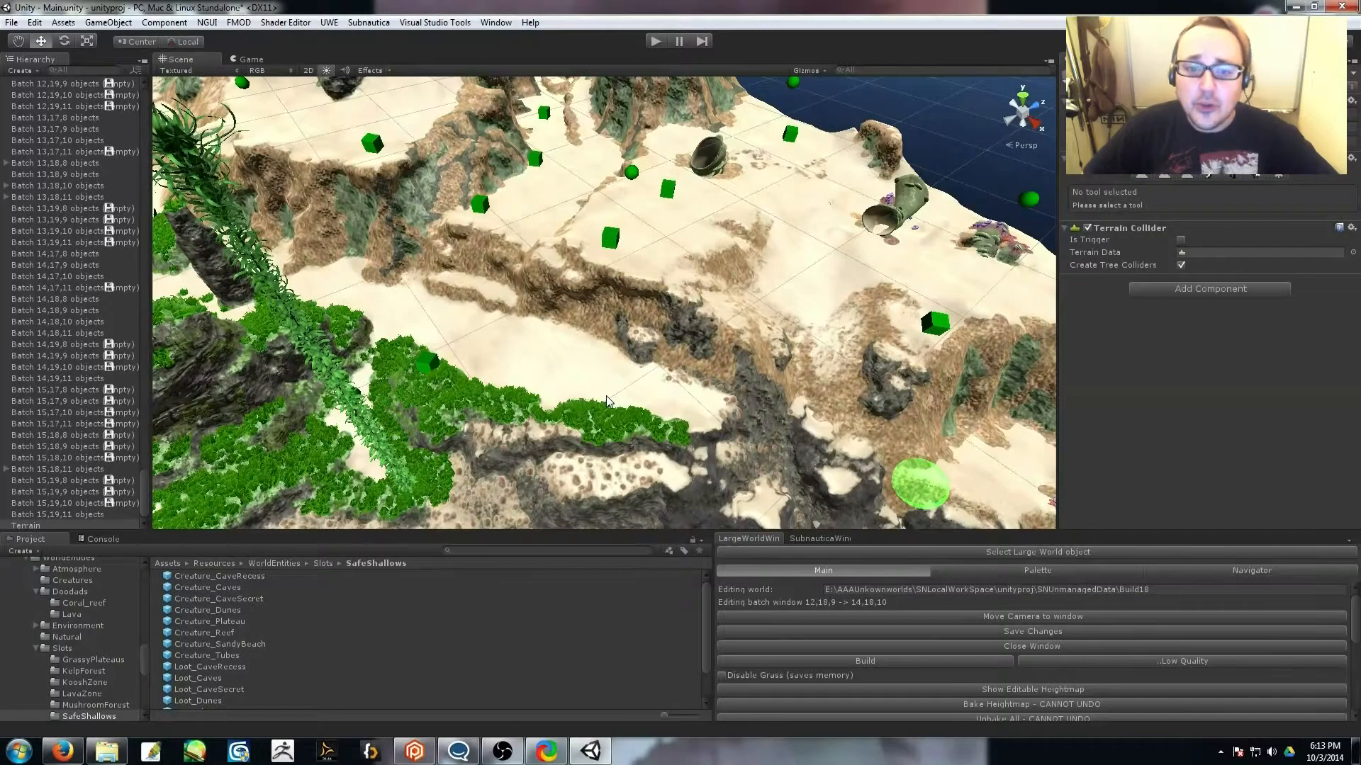
click(62, 752)
click(68, 754)
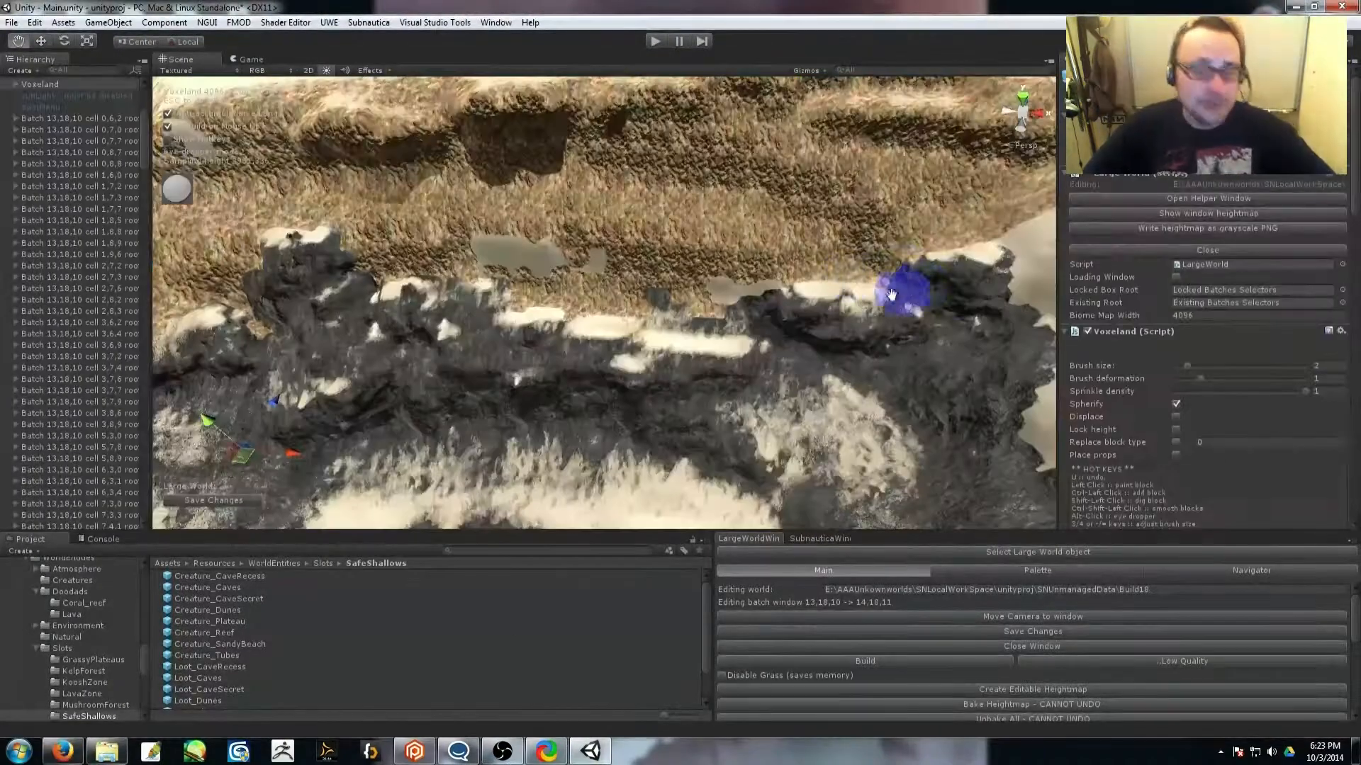
Sample the terrain material and patch the brown cliff above the dark rock by painting and adding blocks.
right_drag(861, 272, 884, 312)
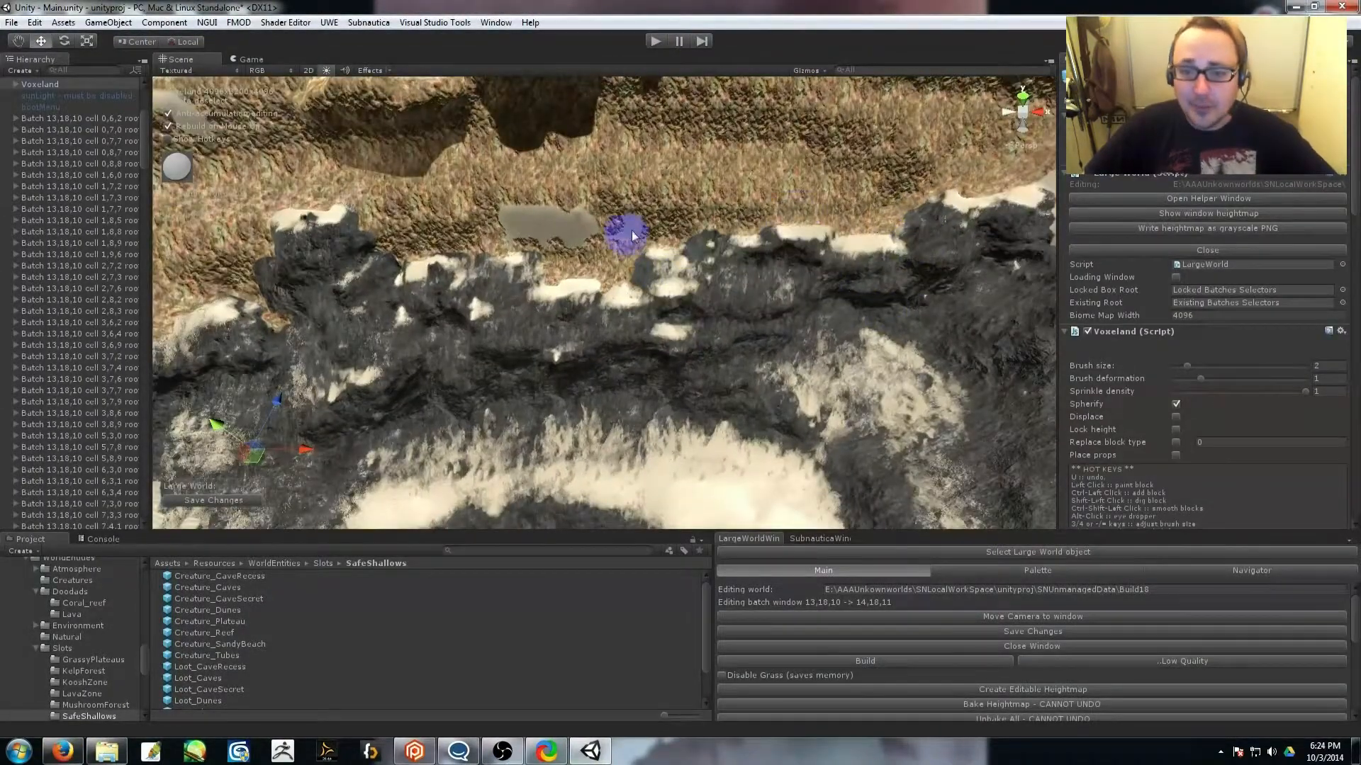
right_drag(503, 219, 668, 400)
alt+click(721, 455)
mouse_move(699, 460)
mouse_down()
mouse_move(583, 436)
mouse_move(680, 461)
mouse_up()
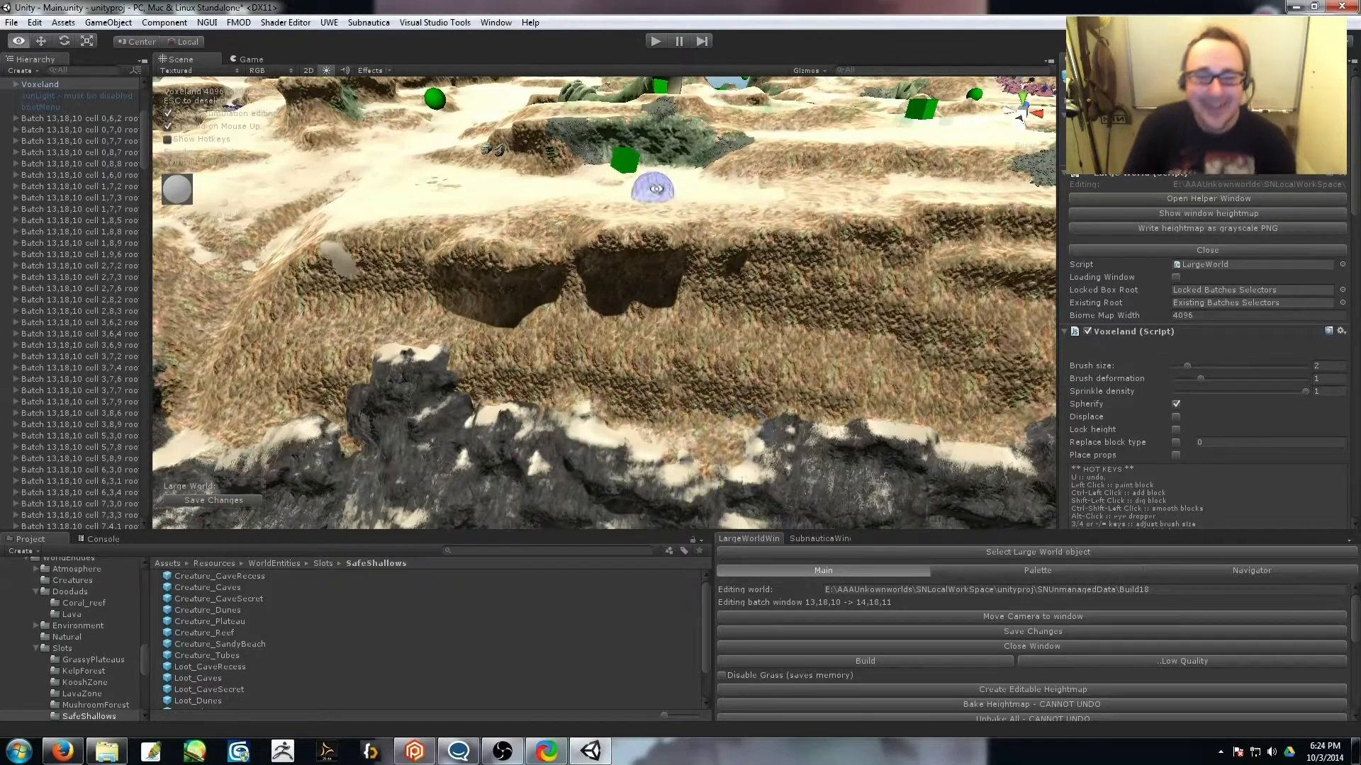
right_drag(758, 409, 735, 392)
mouse_move(737, 442)
ctrl+mouse_down()
mouse_move(783, 340)
mouse_move(747, 318)
ctrl+mouse_up()
Examine the cliff edge and the sand channel beside the coral-covered rocks for terrain that needs touching up.
mouse_move(721, 363)
middle_down()
mouse_move(803, 443)
mouse_move(730, 399)
mouse_move(785, 384)
middle_up()
right_drag(785, 384, 792, 356)
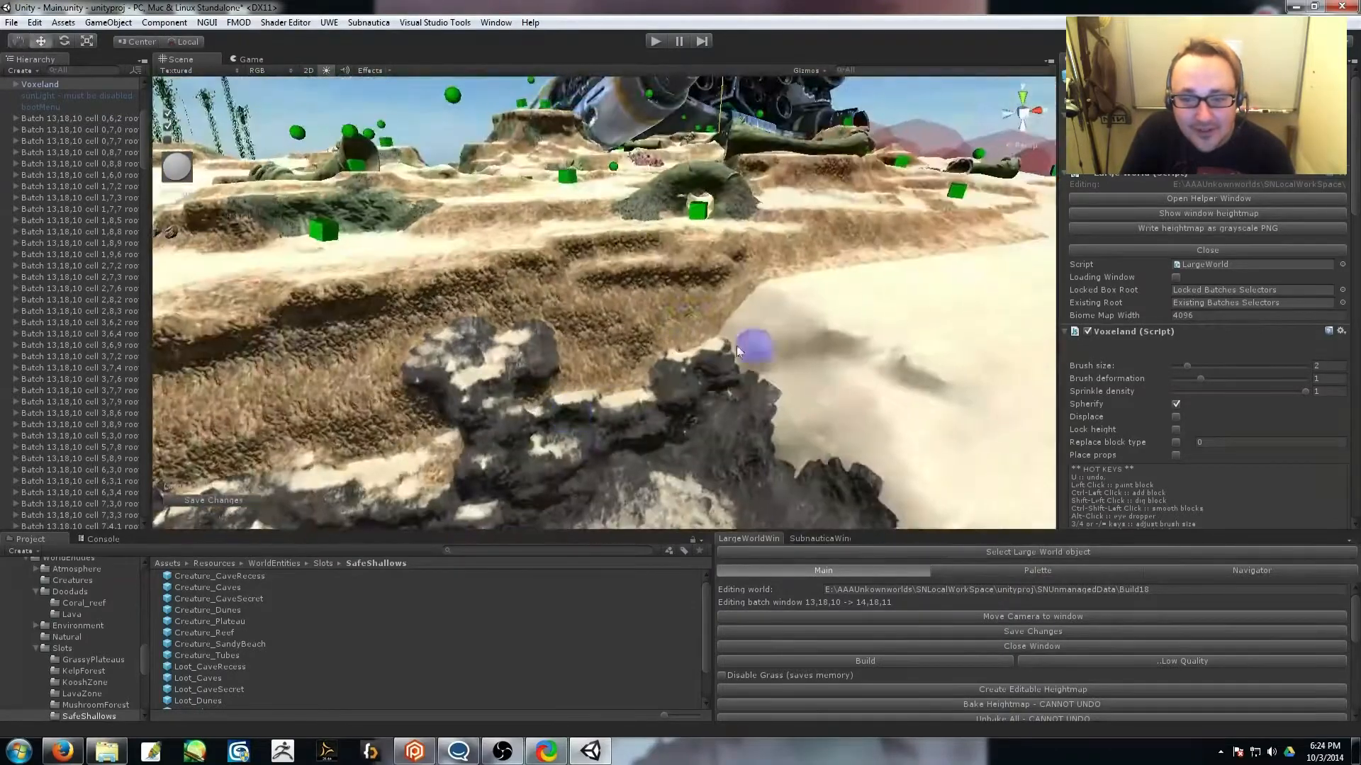
mouse_move(786, 298)
right_down()
mouse_move(770, 347)
mouse_move(713, 332)
mouse_move(401, 378)
mouse_move(756, 418)
mouse_move(688, 330)
right_up()
key(w)
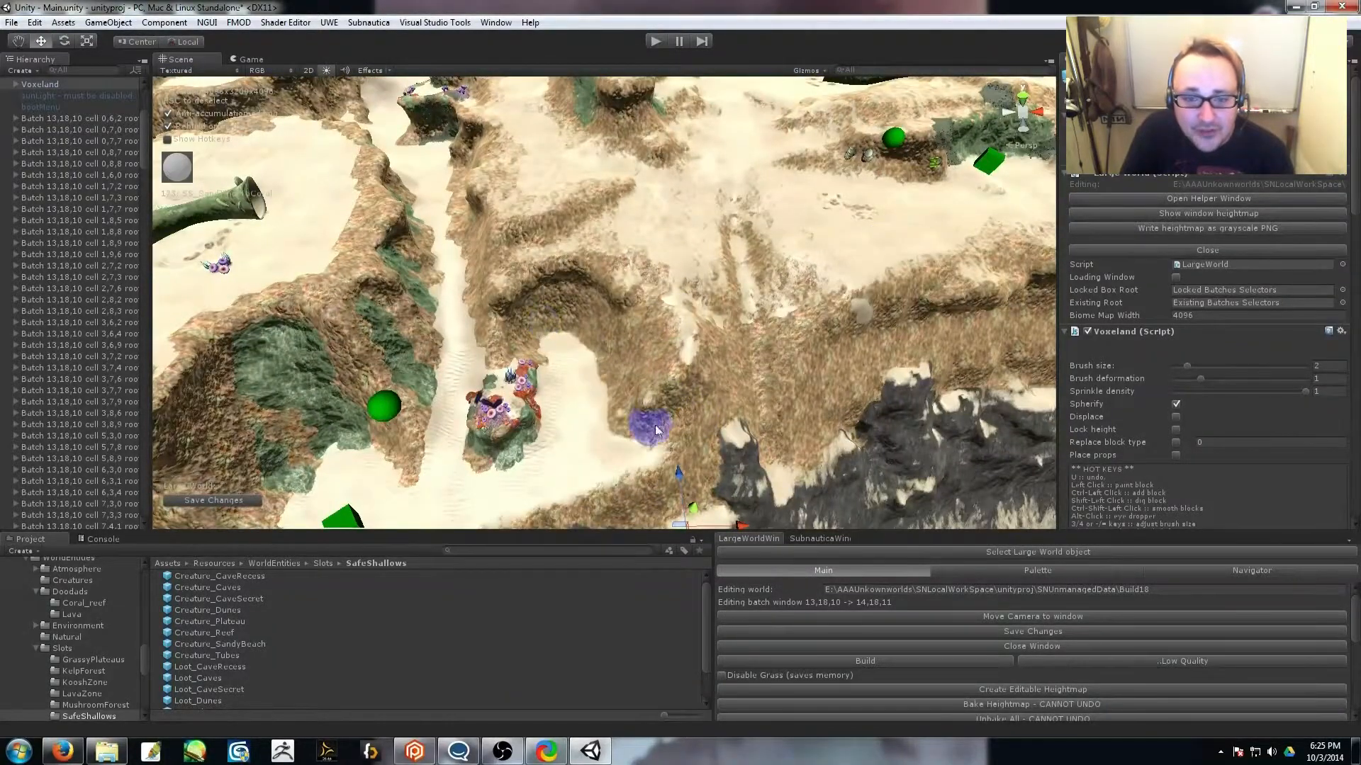
middle_drag(569, 340, 604, 372)
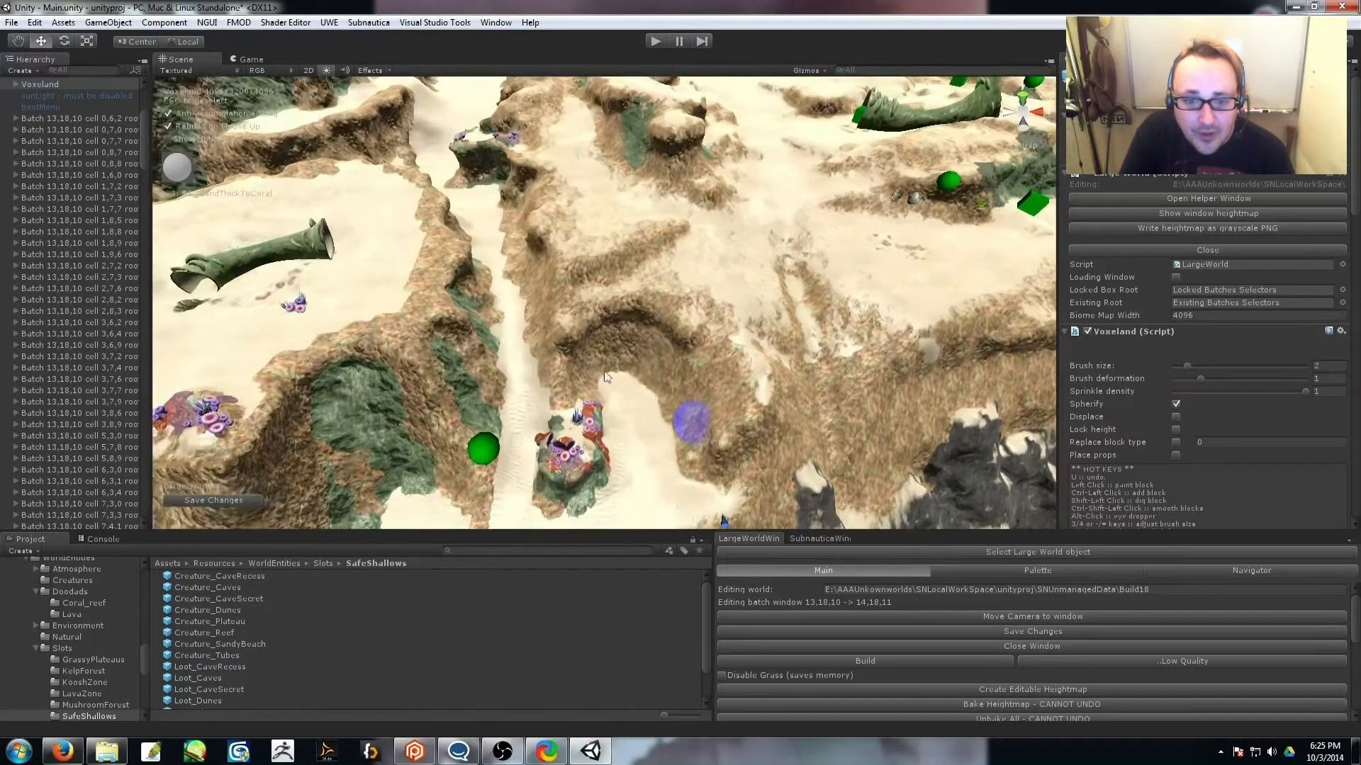
mouse_move(516, 304)
right_down()
mouse_move(735, 401)
mouse_move(836, 401)
right_up()
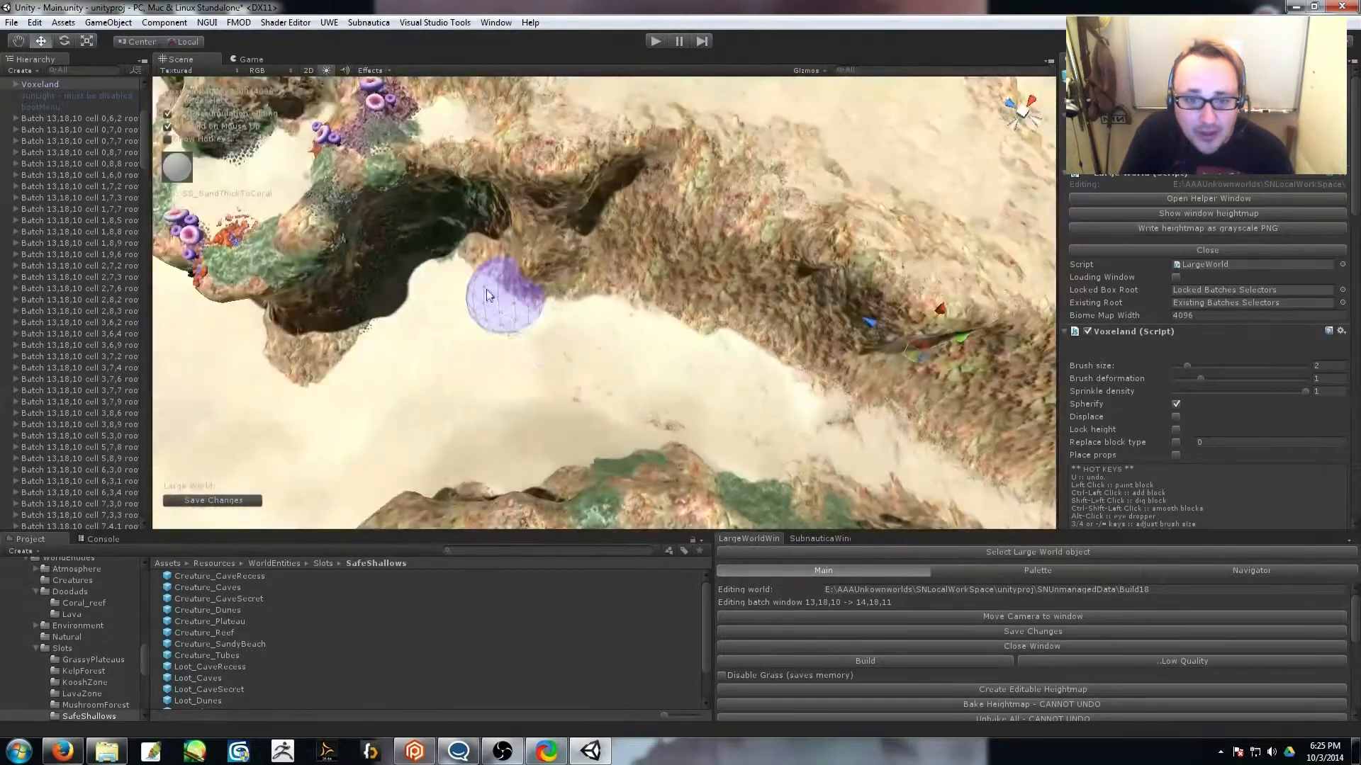
Place a Creature_Dunes slot on the open sand between the coral rocks and the winding brown ridges.
mouse_move(451, 358)
right_down()
mouse_move(871, 378)
mouse_move(494, 285)
right_up()
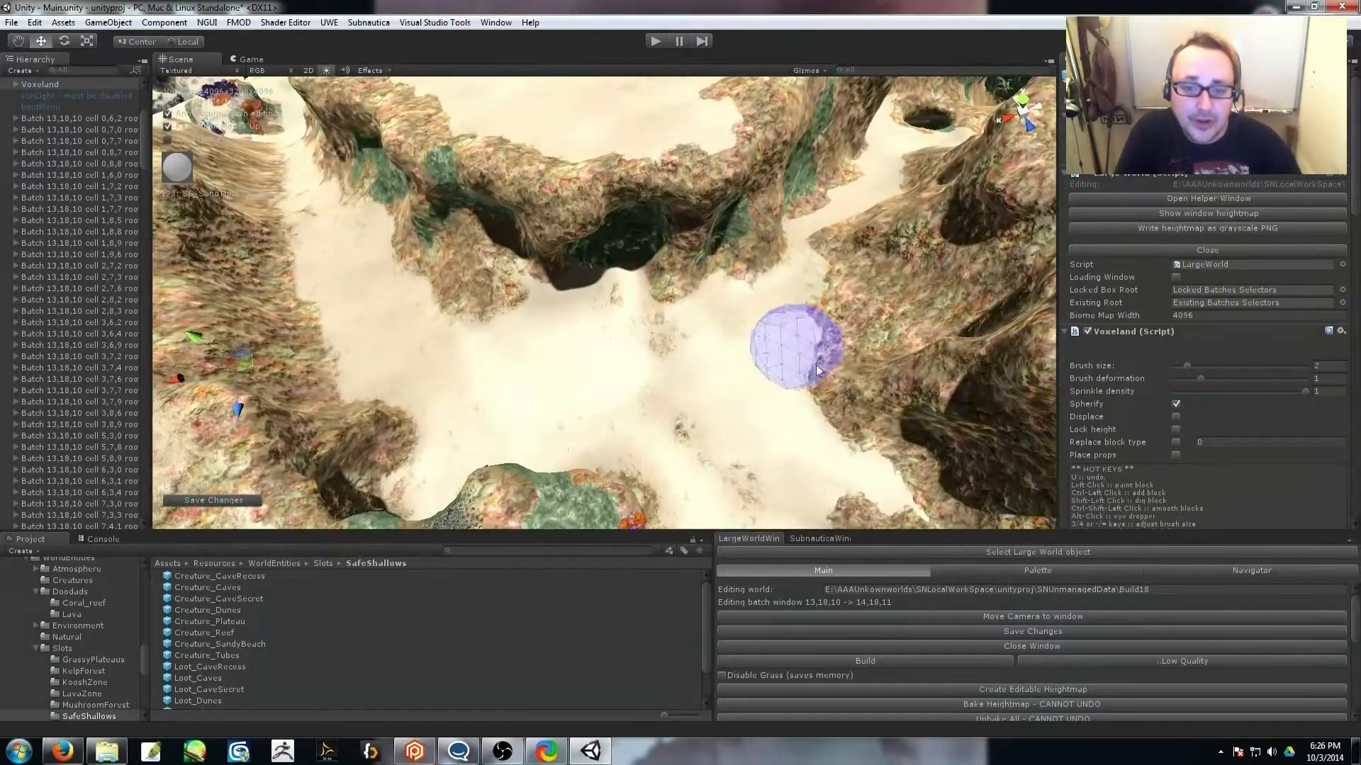
right_drag(843, 365, 229, 501)
right_drag(670, 303, 1097, 535)
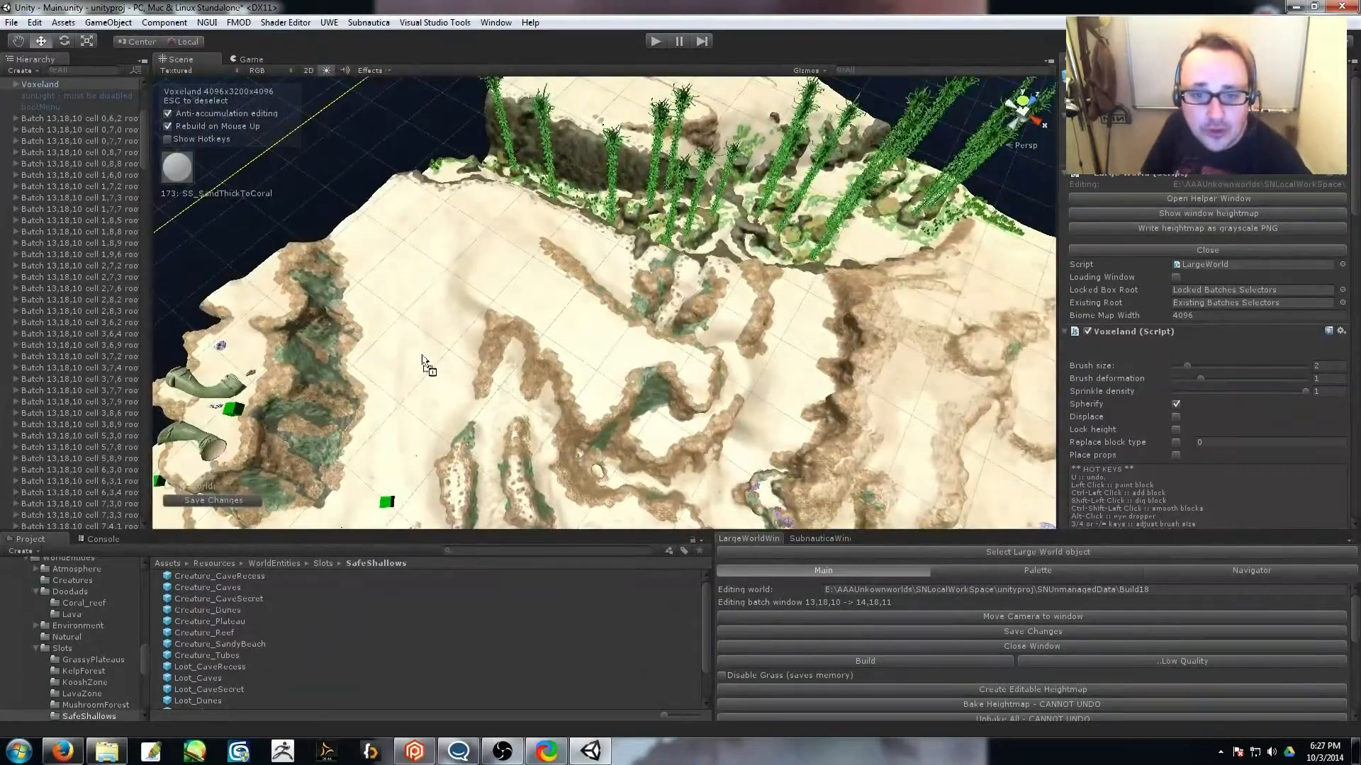
drag(409, 403, 422, 354)
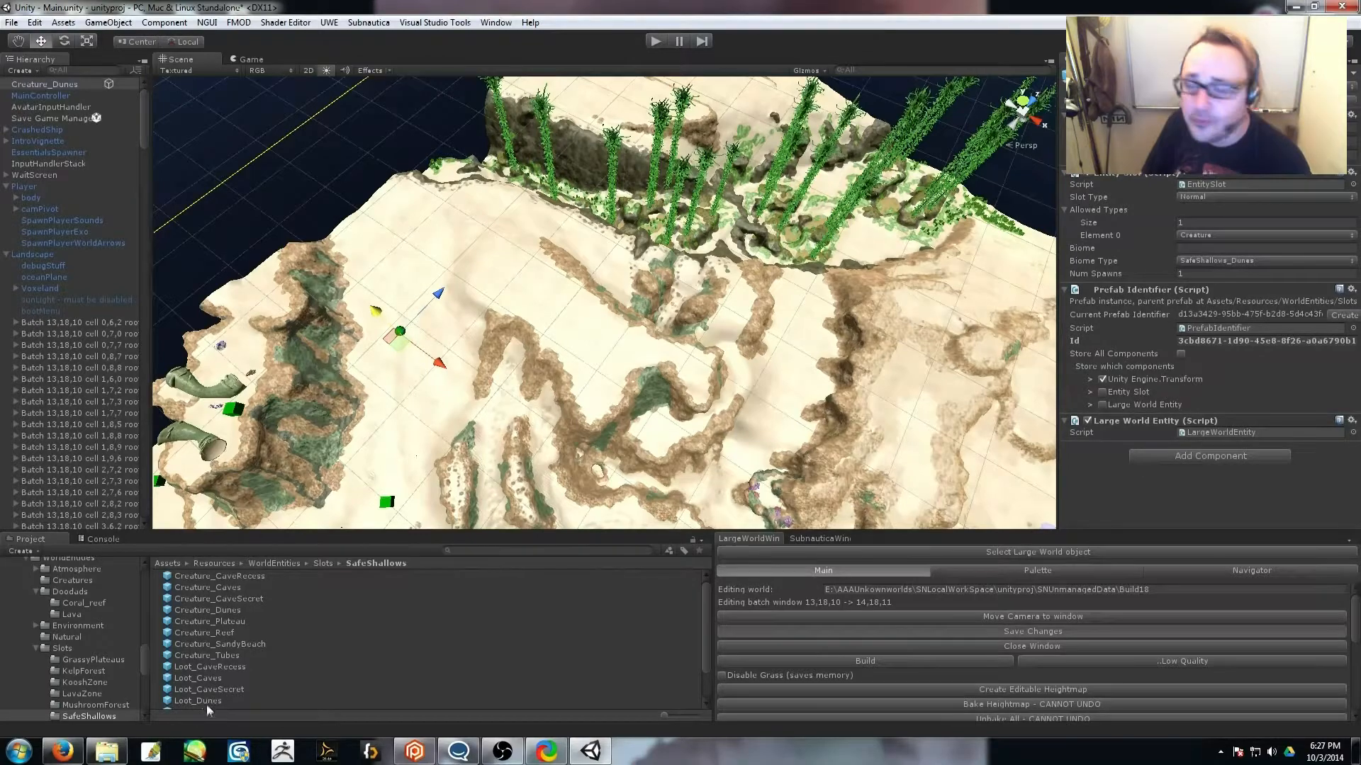
Place three Loot_Dunes and three Loot_Plateau slots across the sand flats and terraces near the kelp.
drag(210, 699, 387, 221)
right_drag(387, 222, 425, 226)
drag(706, 643, 707, 667)
drag(571, 382, 569, 376)
drag(206, 670, 656, 341)
right_drag(656, 340, 426, 397)
drag(200, 681, 427, 370)
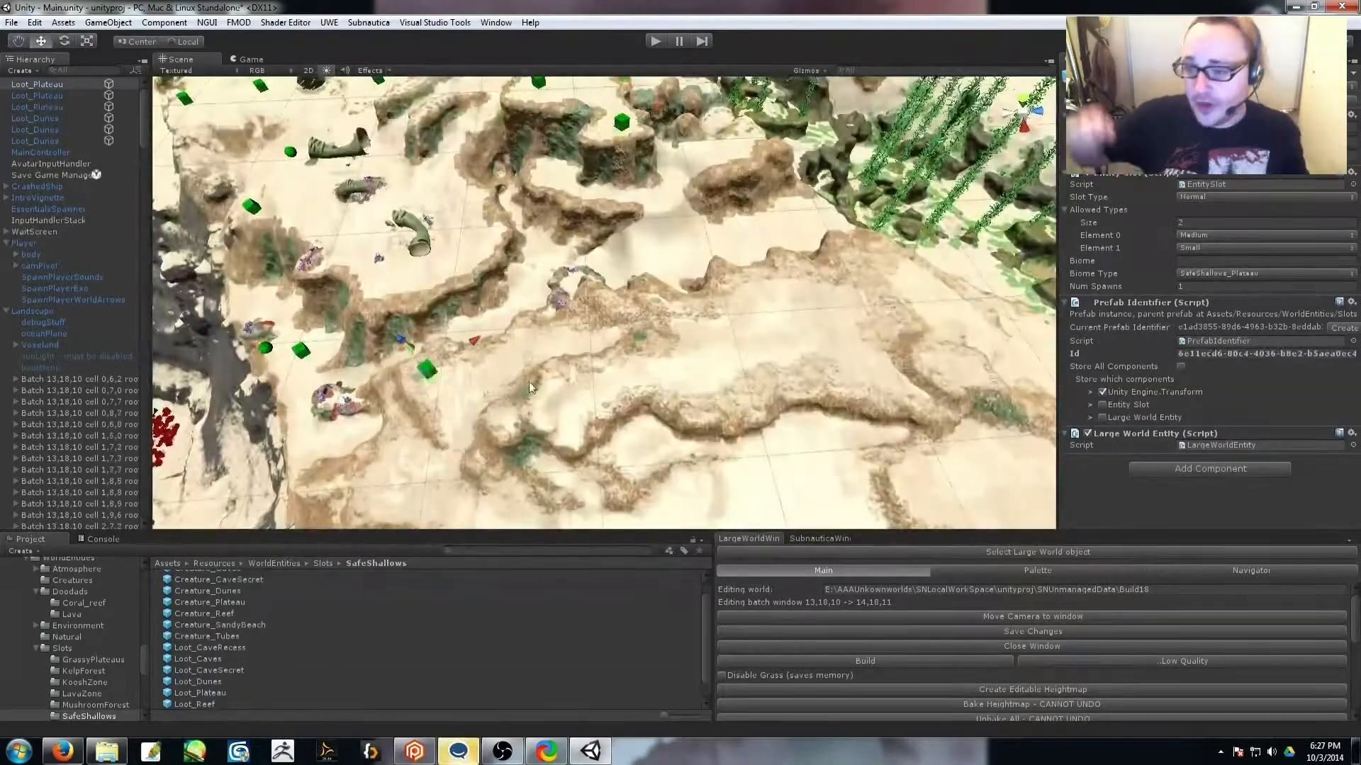
Place three more Loot_Plateau slots along the brown-edged sandy terraces.
drag(615, 374, 615, 370)
scroll(222, 667, down, 1)
drag(218, 669, 792, 287)
right_drag(792, 287, 608, 397)
drag(218, 671, 727, 333)
right_drag(728, 334, 539, 496)
Place three Loot_Caves slots on the floor of the cave system.
drag(630, 341, 633, 348)
right_drag(633, 347, 480, 743)
drag(200, 647, 595, 404)
right_drag(697, 426, 301, 452)
drag(459, 408, 464, 406)
right_drag(465, 405, 651, 382)
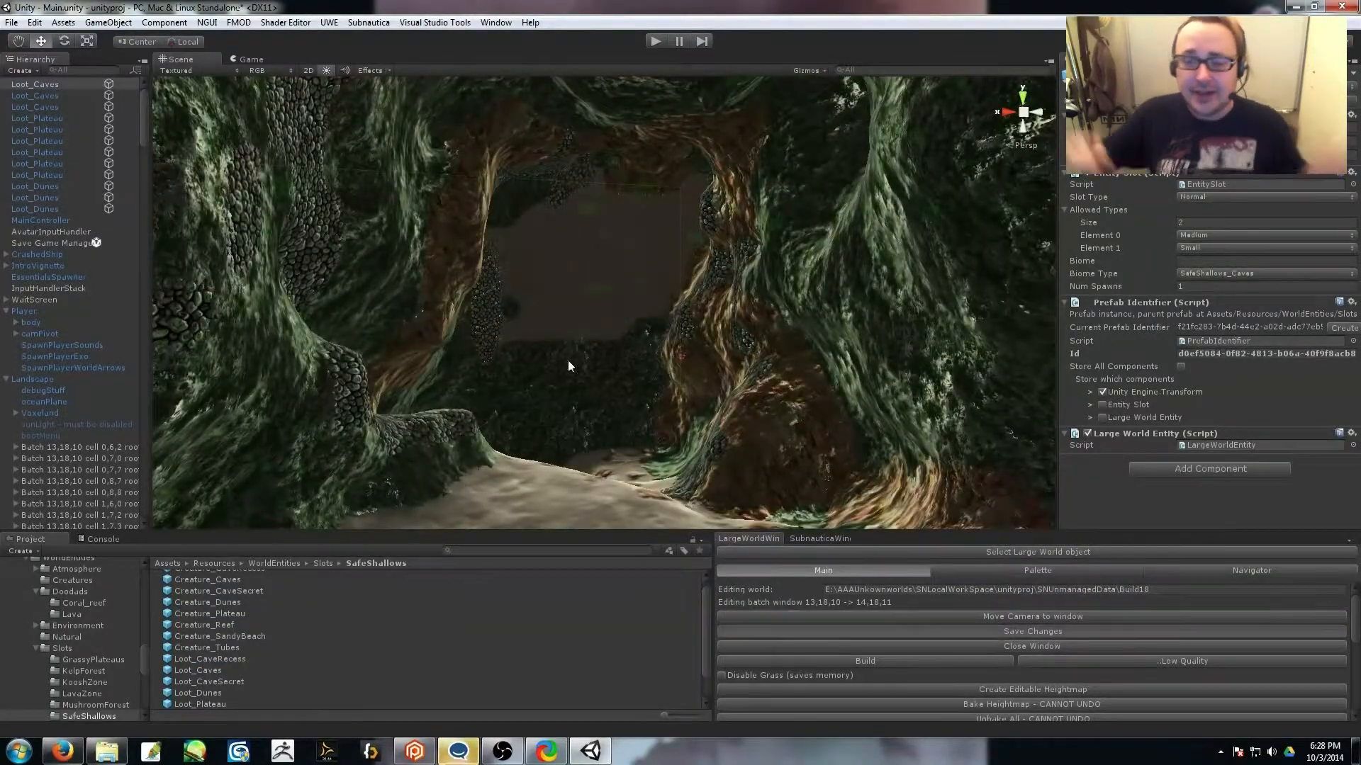
Select the voxel terrain and close the open gap in the cave's back wall with terrain blocks.
mouse_move(569, 362)
right_down()
mouse_move(610, 397)
mouse_move(614, 307)
right_up()
click(613, 307)
middle_drag(614, 307, 689, 291)
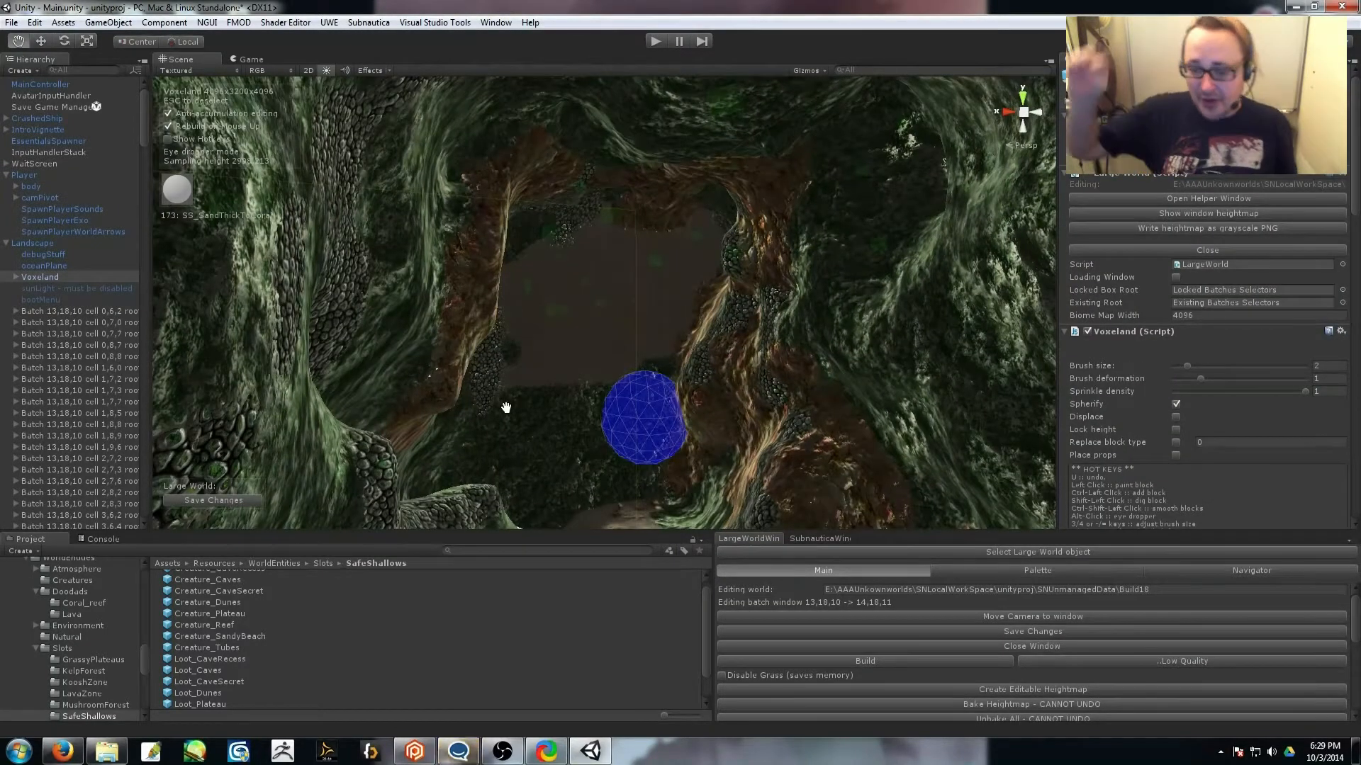
right_drag(508, 414, 700, 397)
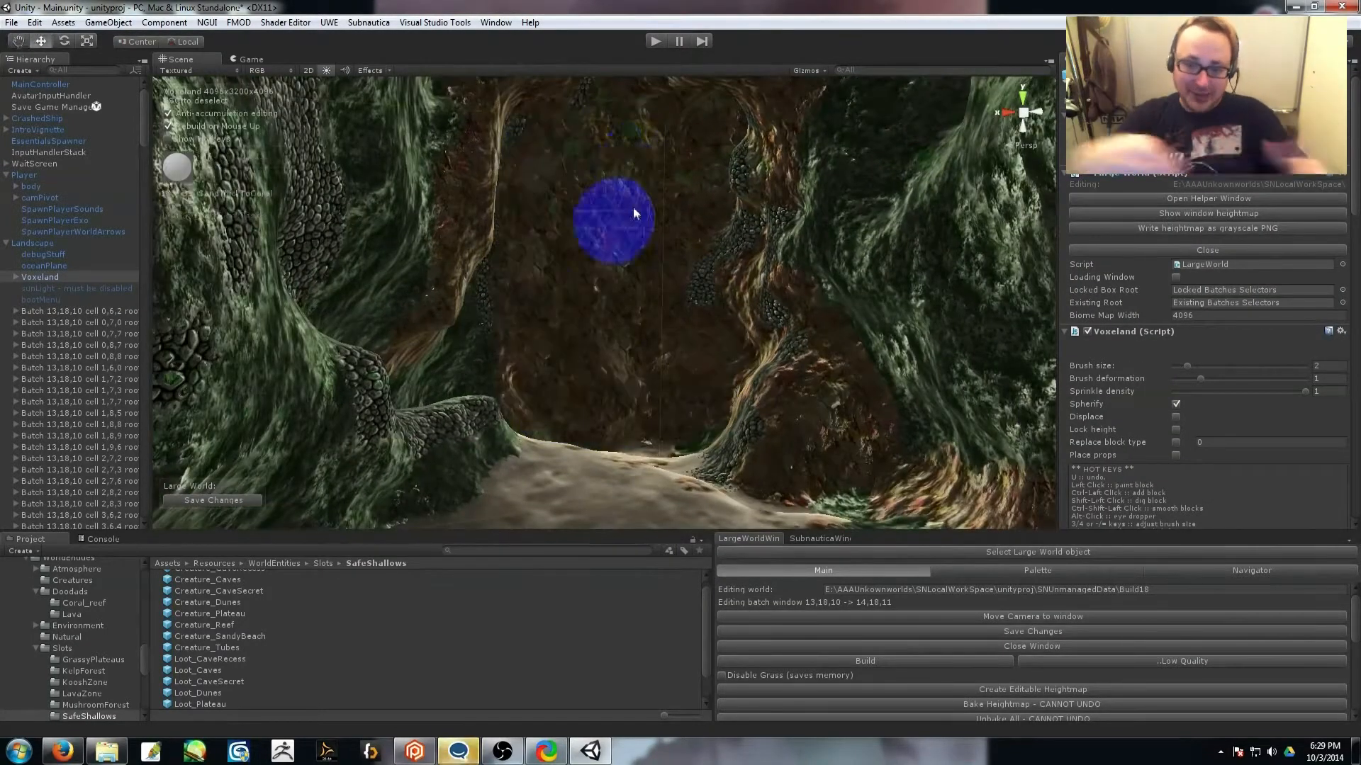
alt+drag(612, 327, 861, 212)
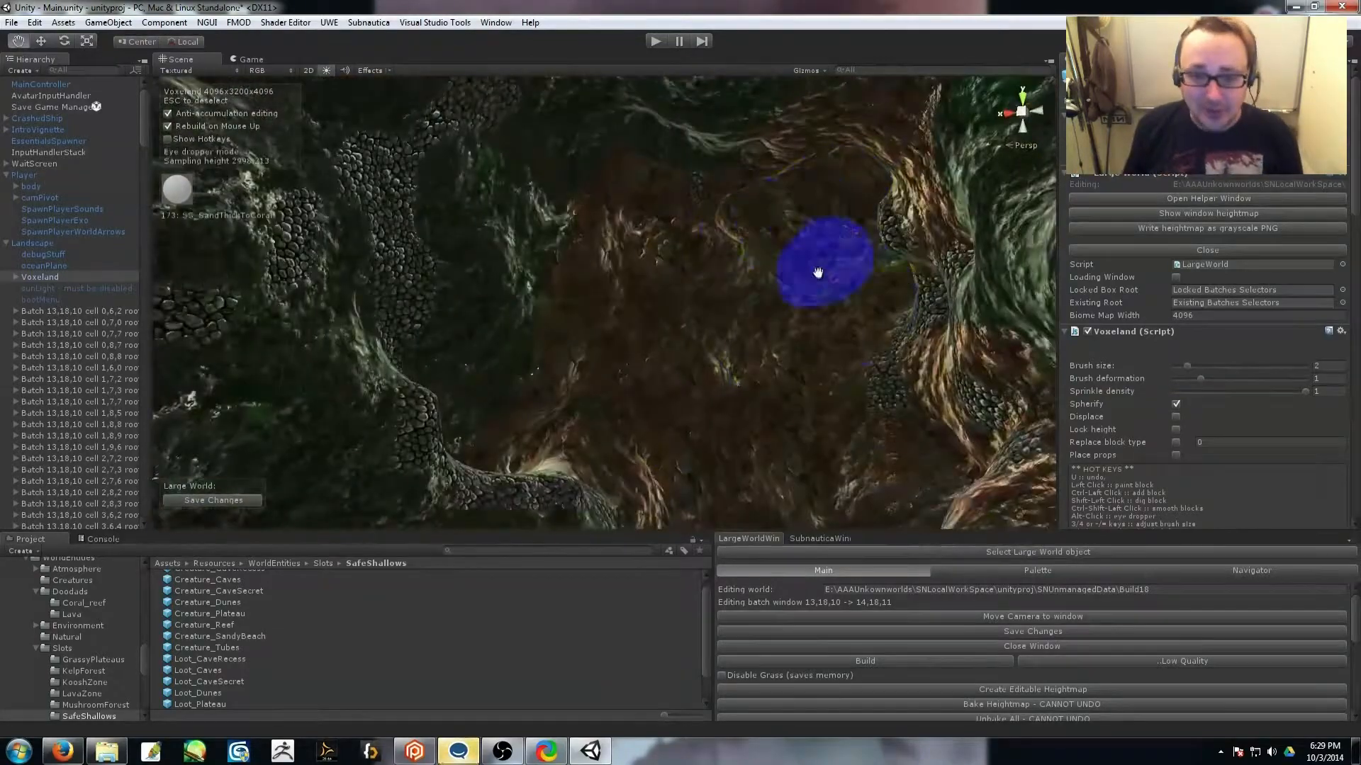
alt+drag(685, 360, 828, 181)
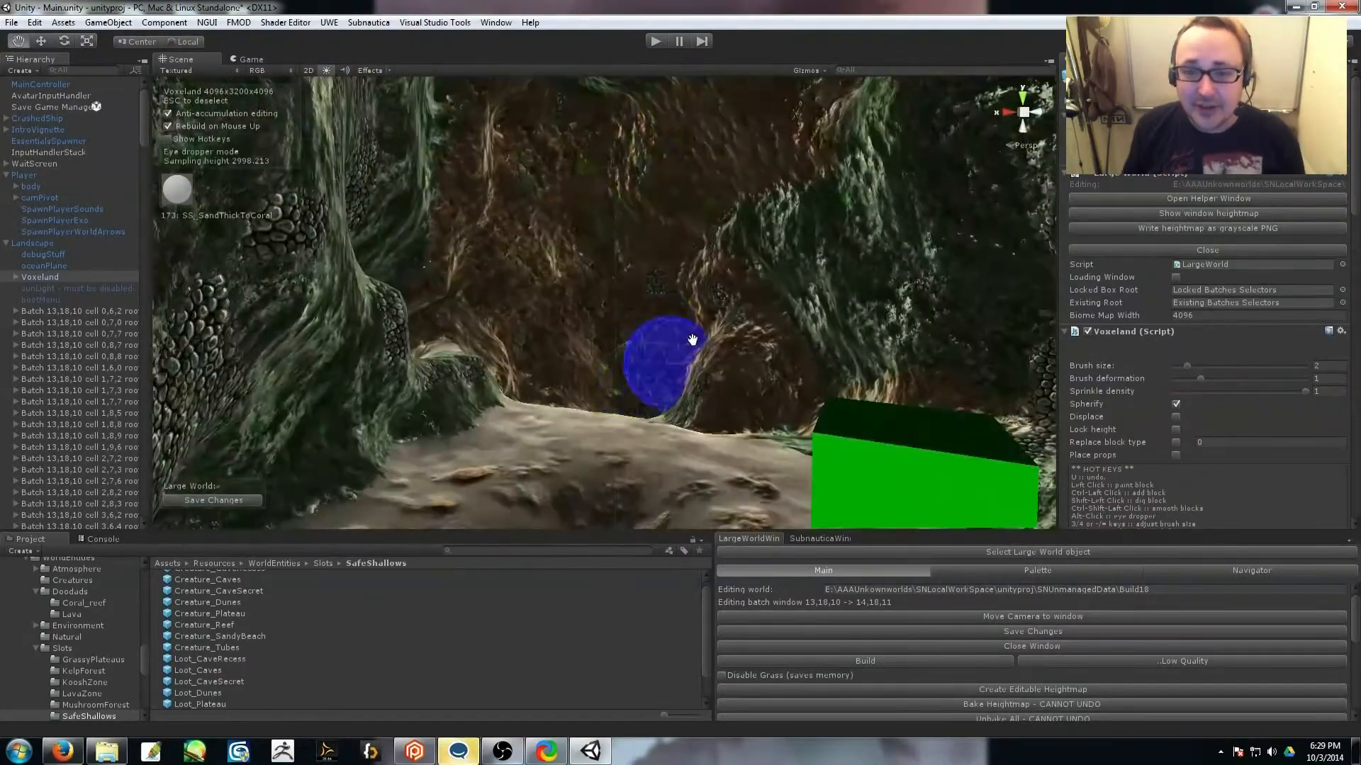
Sample the Rock02 material and paint it over the brown back wall of the cave at brush size 1.
right_drag(658, 302, 775, 347)
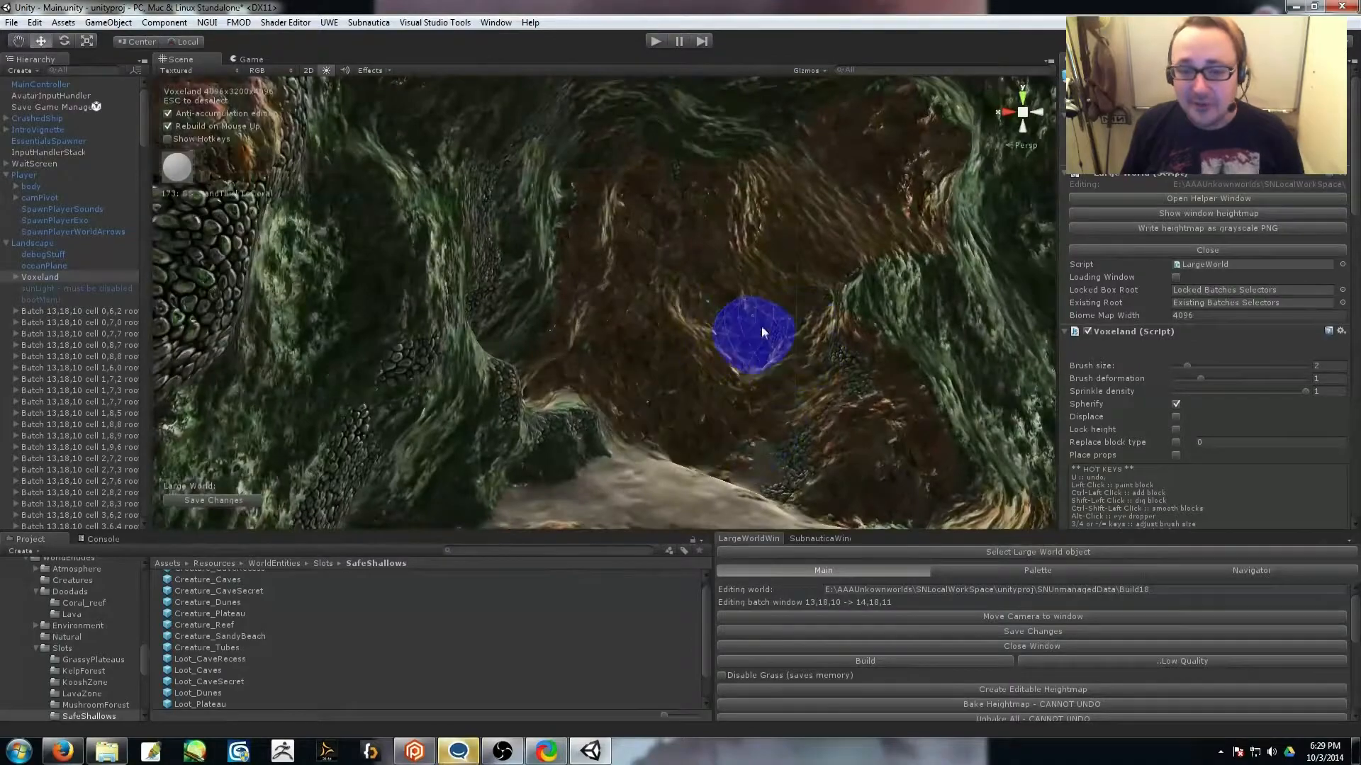
alt+click(805, 318)
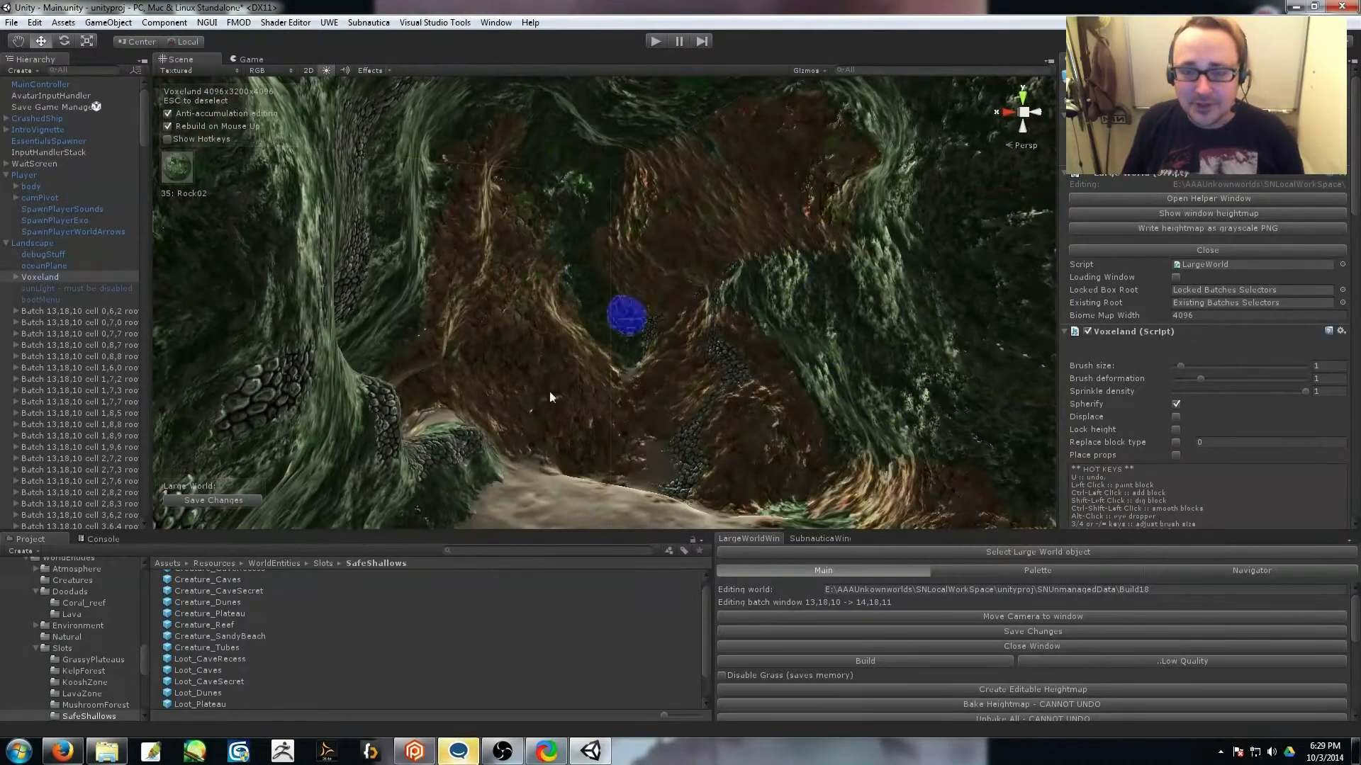
alt+drag(659, 296, 499, 365)
right_drag(692, 374, 539, 440)
Place a Loot_Caves slot and a Loot_CaveRecess slot on the cave floor, deleting the misplaced slot.
drag(222, 694, 642, 273)
right_drag(641, 273, 418, 298)
drag(197, 670, 581, 381)
right_drag(581, 381, 709, 333)
key(Delete)
drag(715, 433, 715, 433)
right_drag(715, 432, 250, 635)
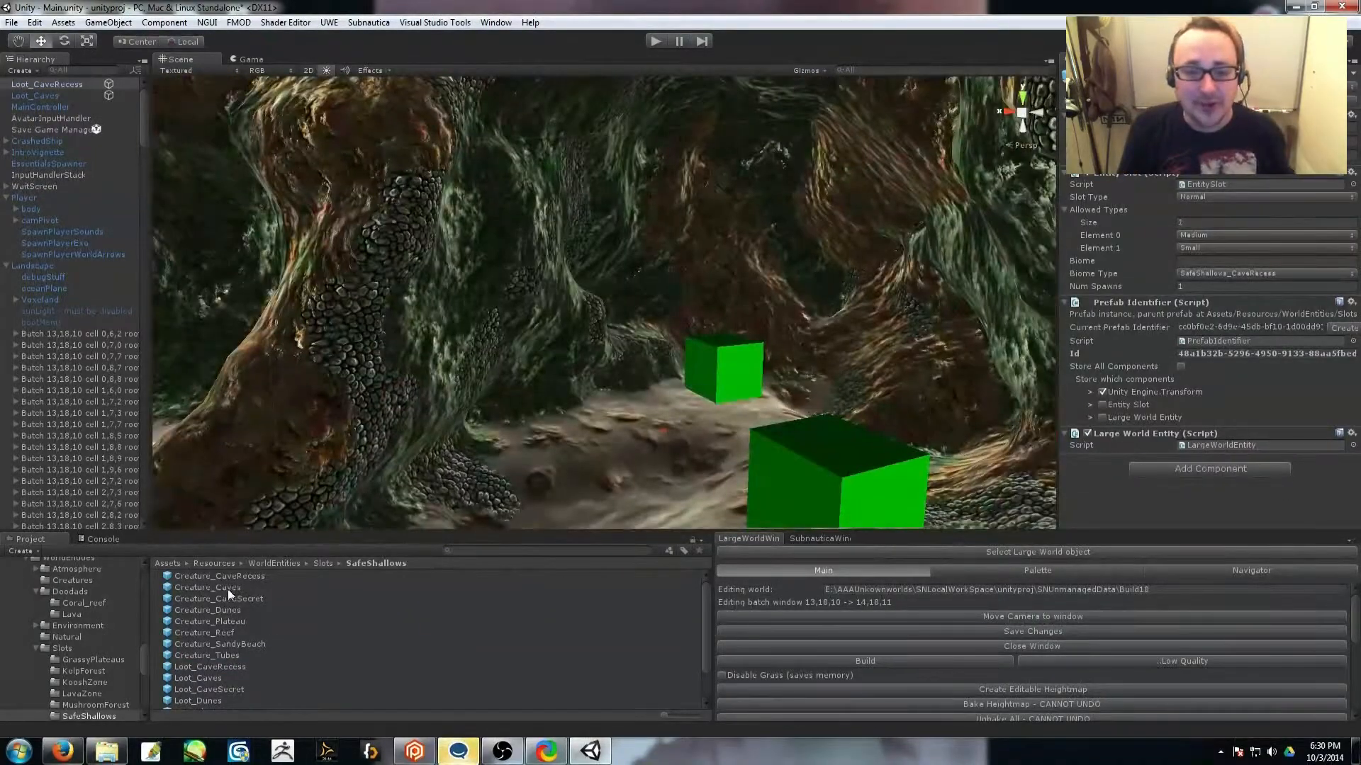
Place three Creature_Caves slots and one Creature_CaveRecess slot through the cave.
drag(228, 594, 719, 416)
right_drag(719, 416, 342, 467)
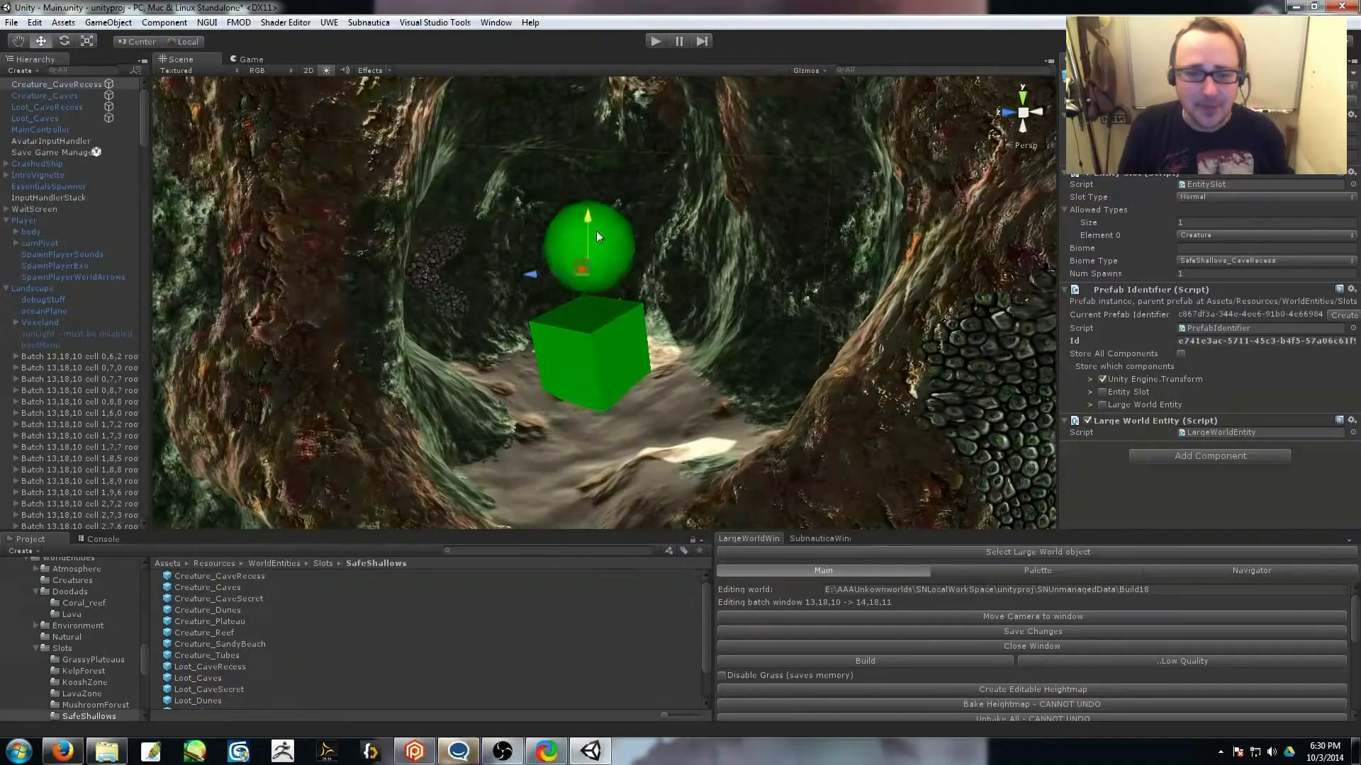
right_drag(597, 237, 297, 418)
right_drag(579, 408, 611, 357)
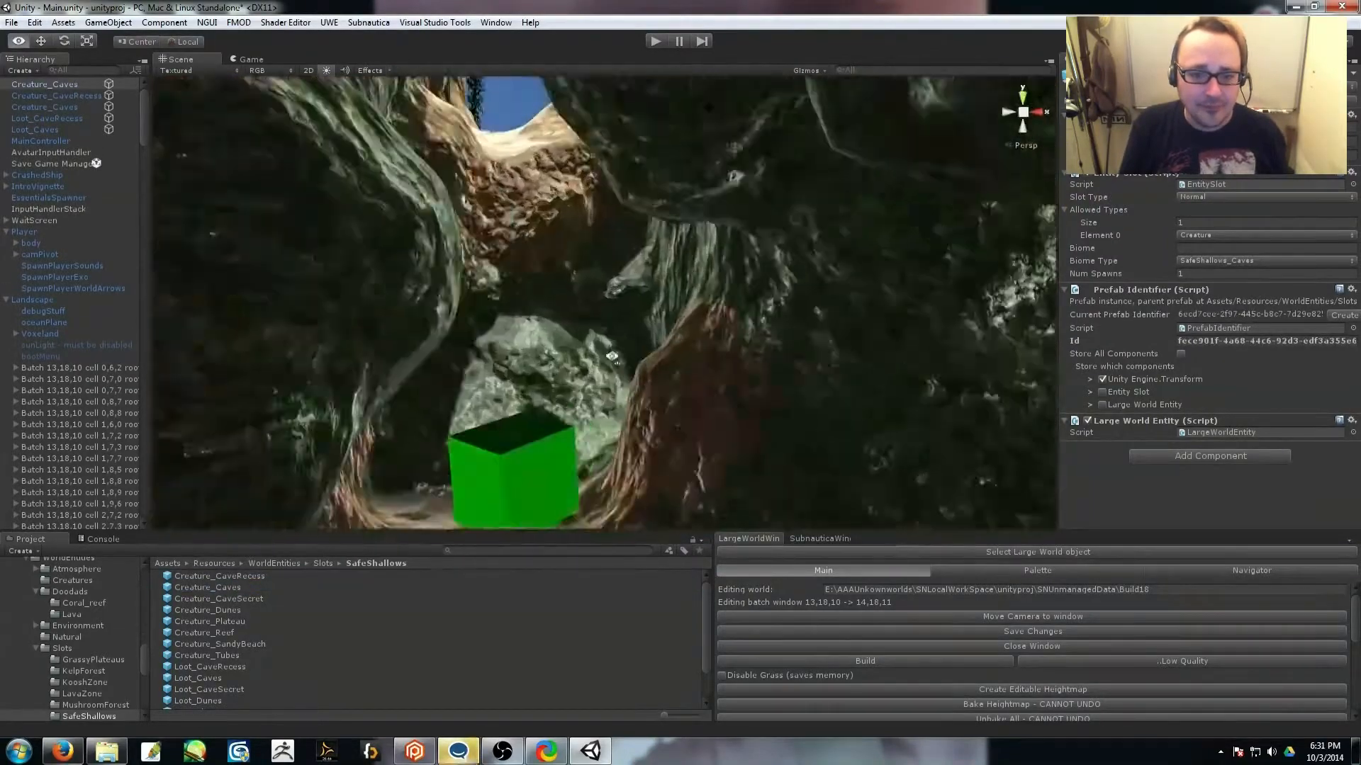
right_drag(607, 374, 1254, 540)
Place one Creature_Dunes slot and two Creature_Plateau slots over the sand and terraces outside the cave.
drag(210, 611, 660, 397)
right_drag(660, 397, 765, 397)
drag(234, 610, 623, 230)
right_drag(624, 231, 355, 524)
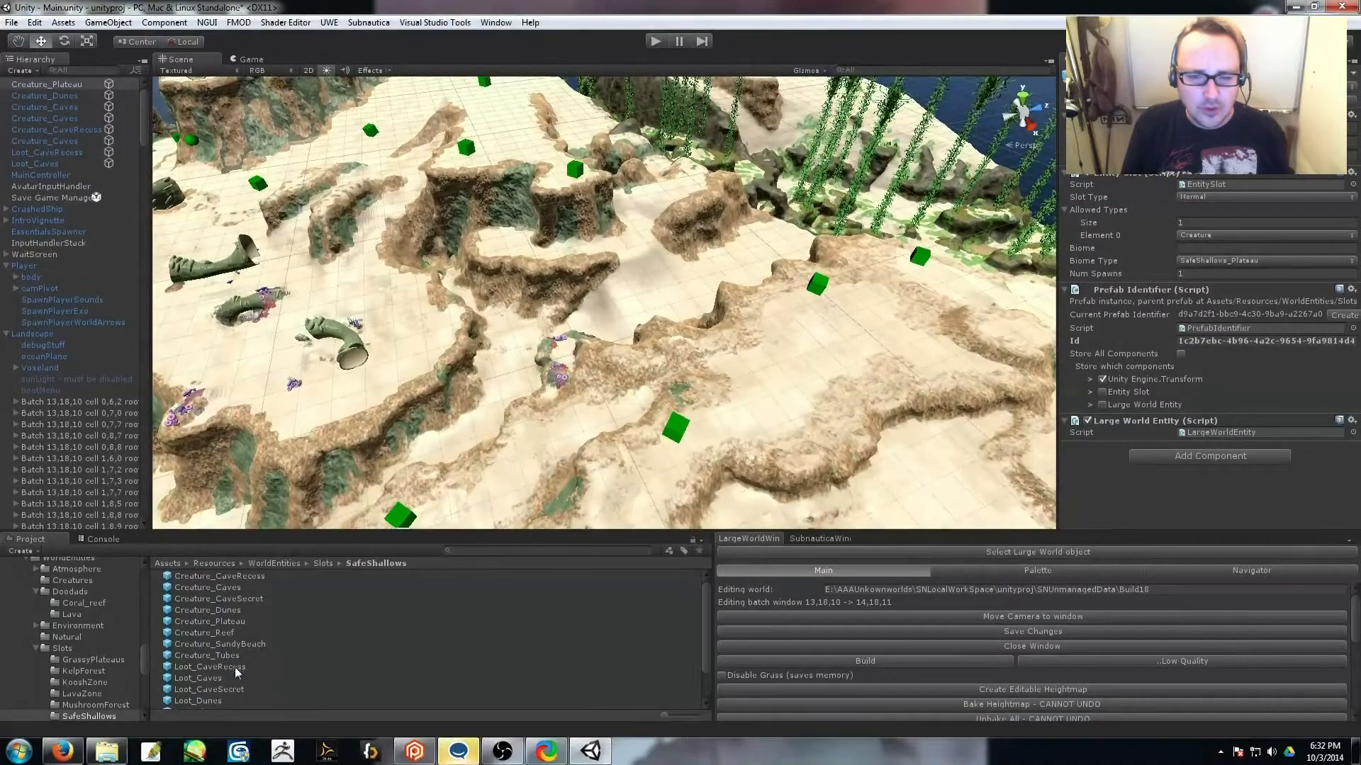
drag(231, 622, 766, 333)
mouse_move(765, 333)
right_down()
mouse_move(872, 293)
mouse_move(1228, 265)
mouse_move(938, 387)
mouse_move(610, 408)
mouse_move(593, 453)
mouse_move(539, 389)
right_up()
Select the voxel terrain and extend the brown rock edge along the border between the sand and the kelp.
click(531, 377)
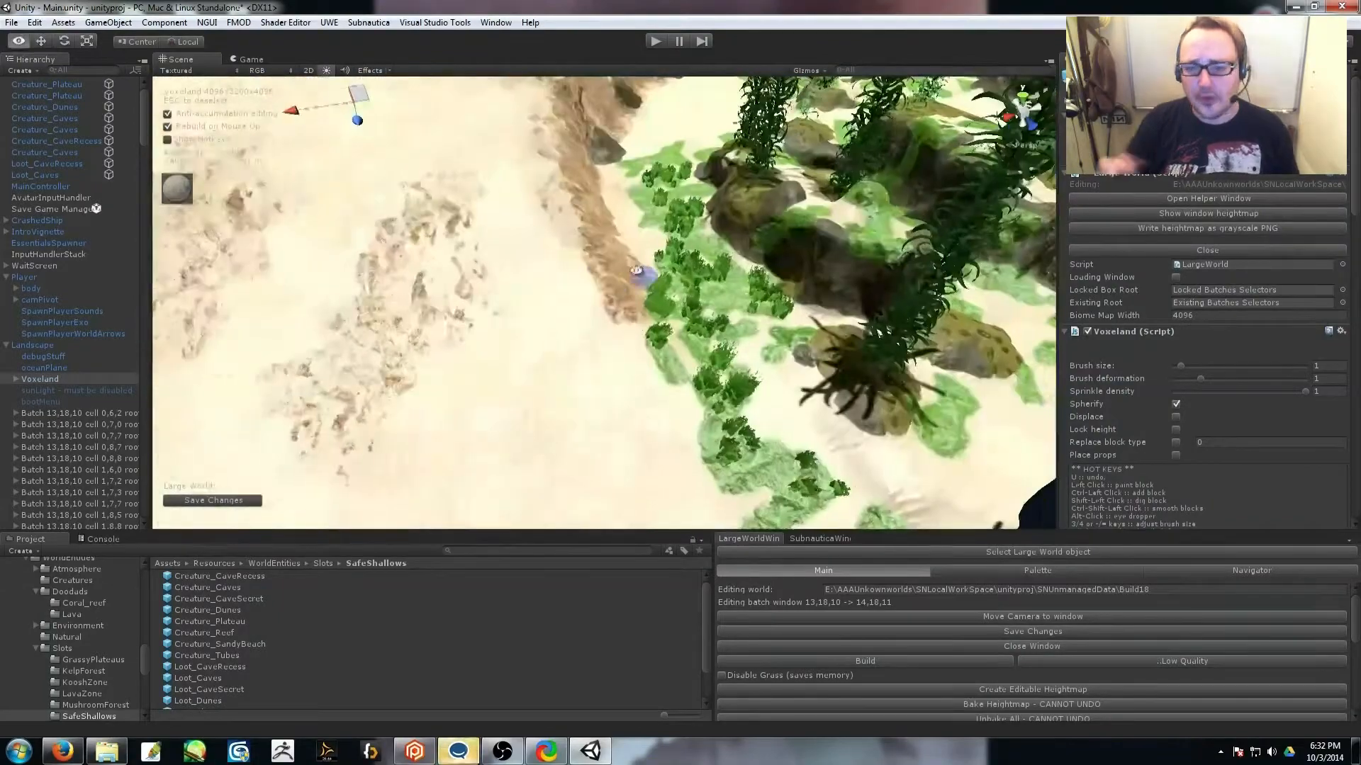
right_drag(535, 320, 470, 374)
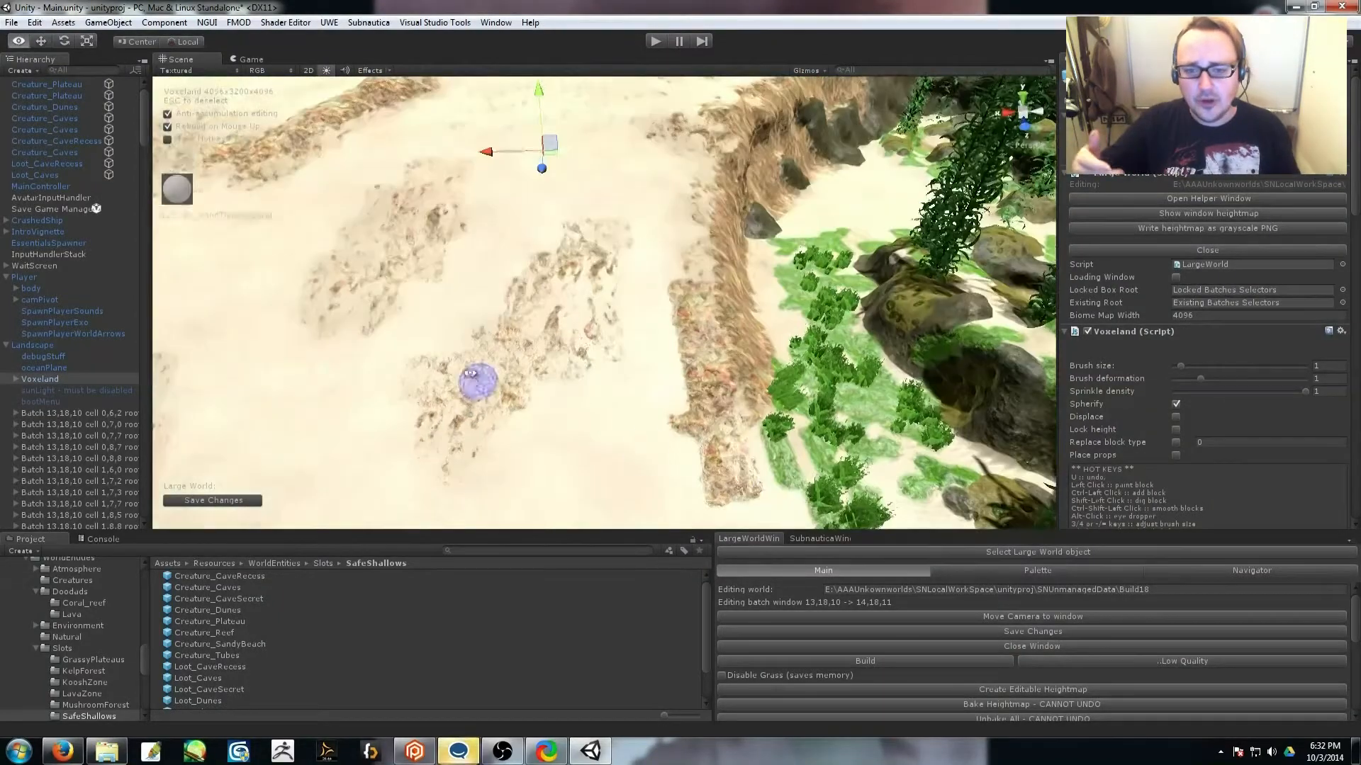
right_drag(711, 434, 845, 456)
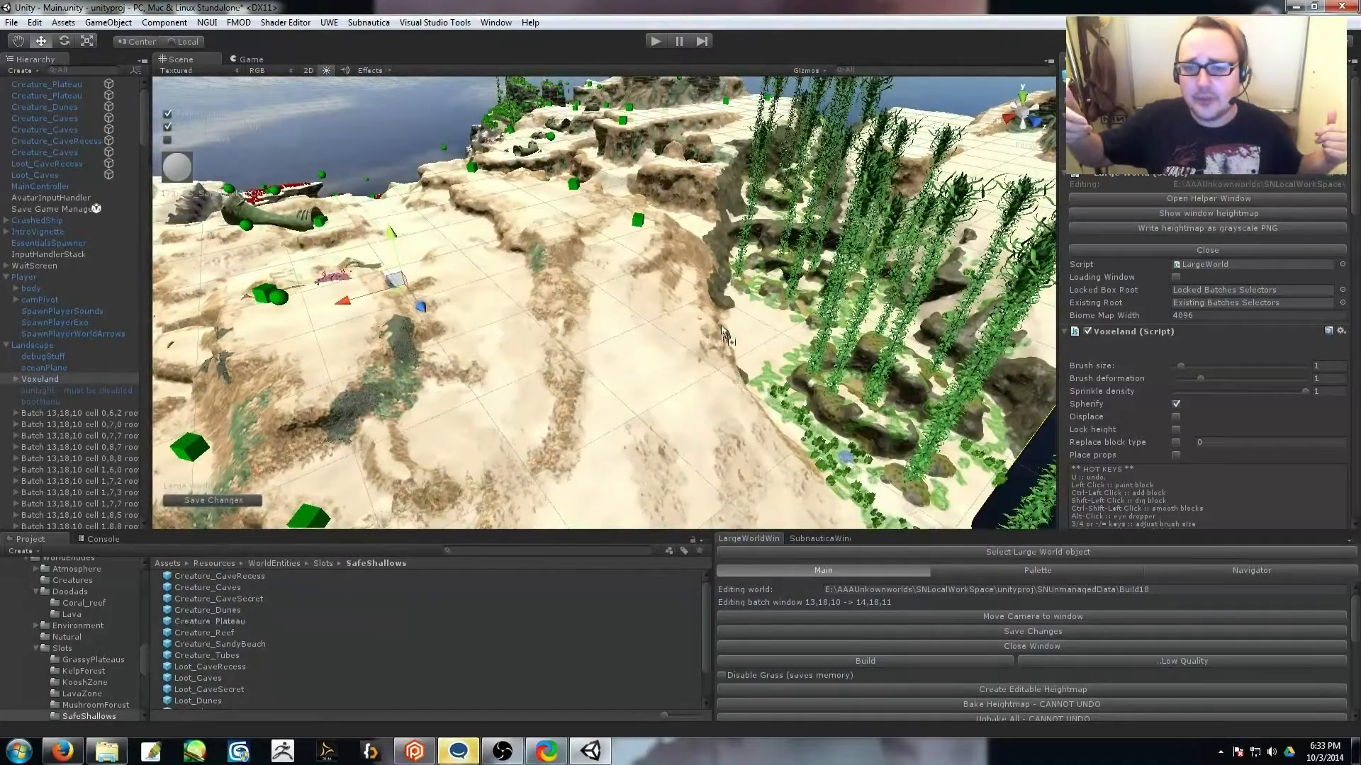
Place a Creature_Plateau slot and one more SafeShallows creature slot over the open sand terraces.
drag(705, 432, 682, 228)
right_drag(682, 228, 886, 283)
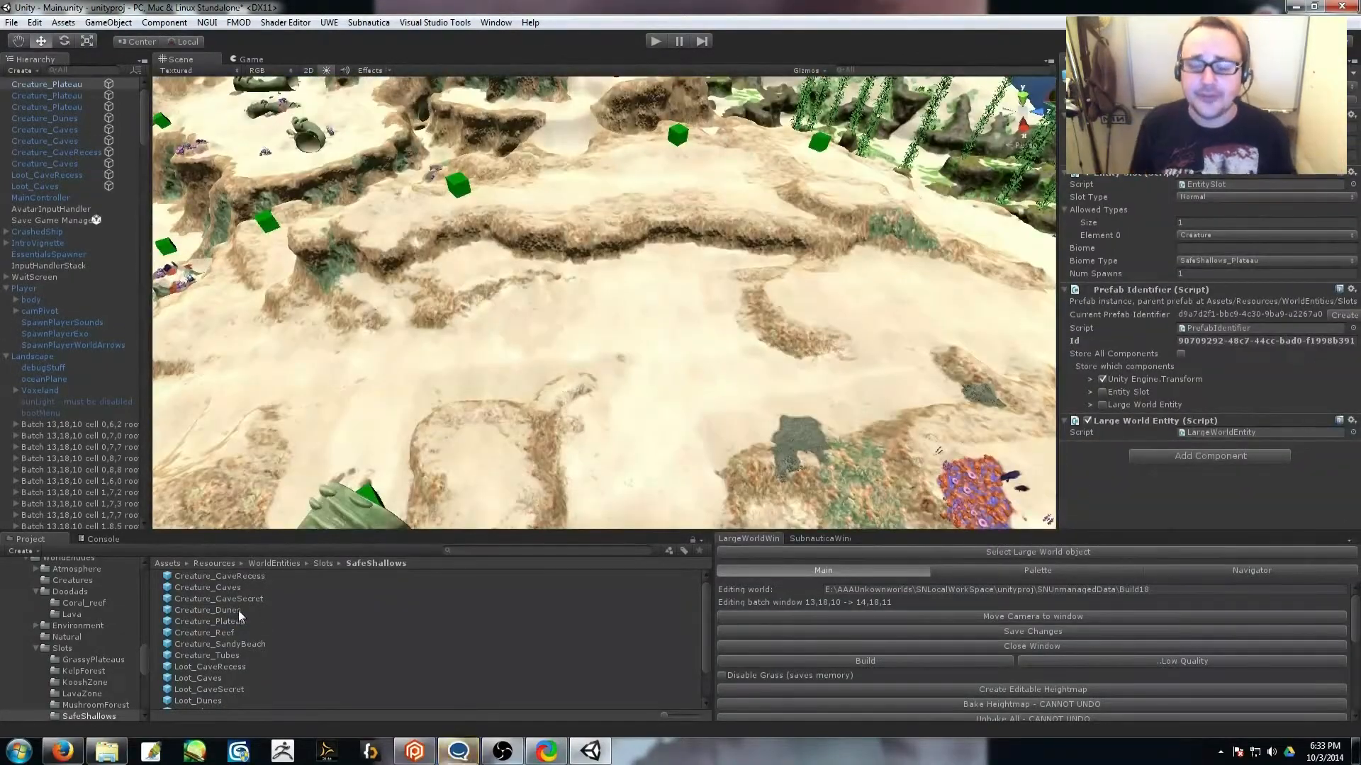
drag(239, 616, 645, 313)
right_drag(645, 312, 496, 298)
Place Loot_Plateau slots across the sandy terraces and delete the last one placed.
scroll(284, 680, down, 2)
drag(298, 670, 644, 339)
right_drag(592, 464, 454, 481)
drag(213, 670, 490, 347)
right_drag(645, 382, 638, 439)
drag(203, 673, 588, 388)
key(Delete)
right_drag(588, 388, 283, 423)
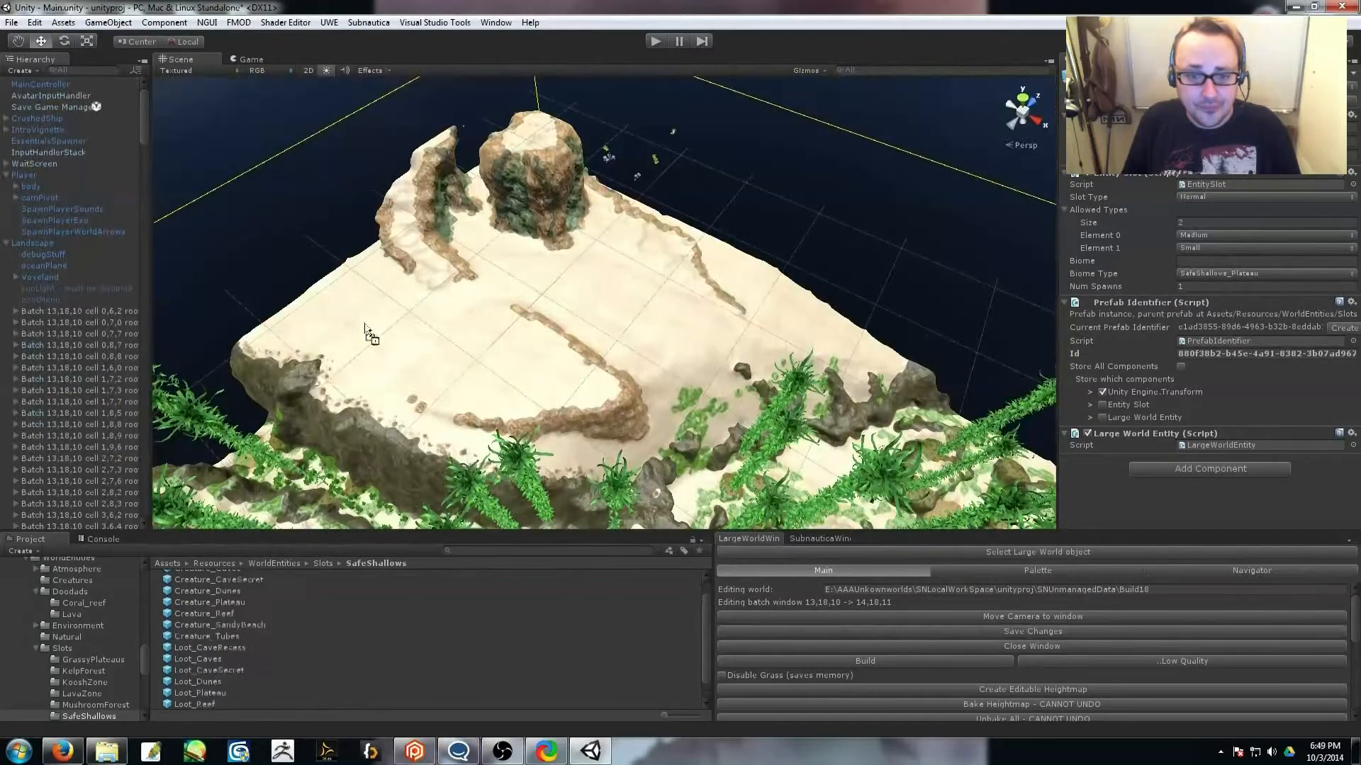
Place three Loot_Dunes and three Creature_Dunes slots on the sand flat between the kelp and the rock mound.
drag(364, 324, 359, 314)
drag(216, 682, 765, 278)
right_drag(646, 334, 637, 320)
drag(208, 602, 566, 234)
right_drag(700, 278, 1315, 376)
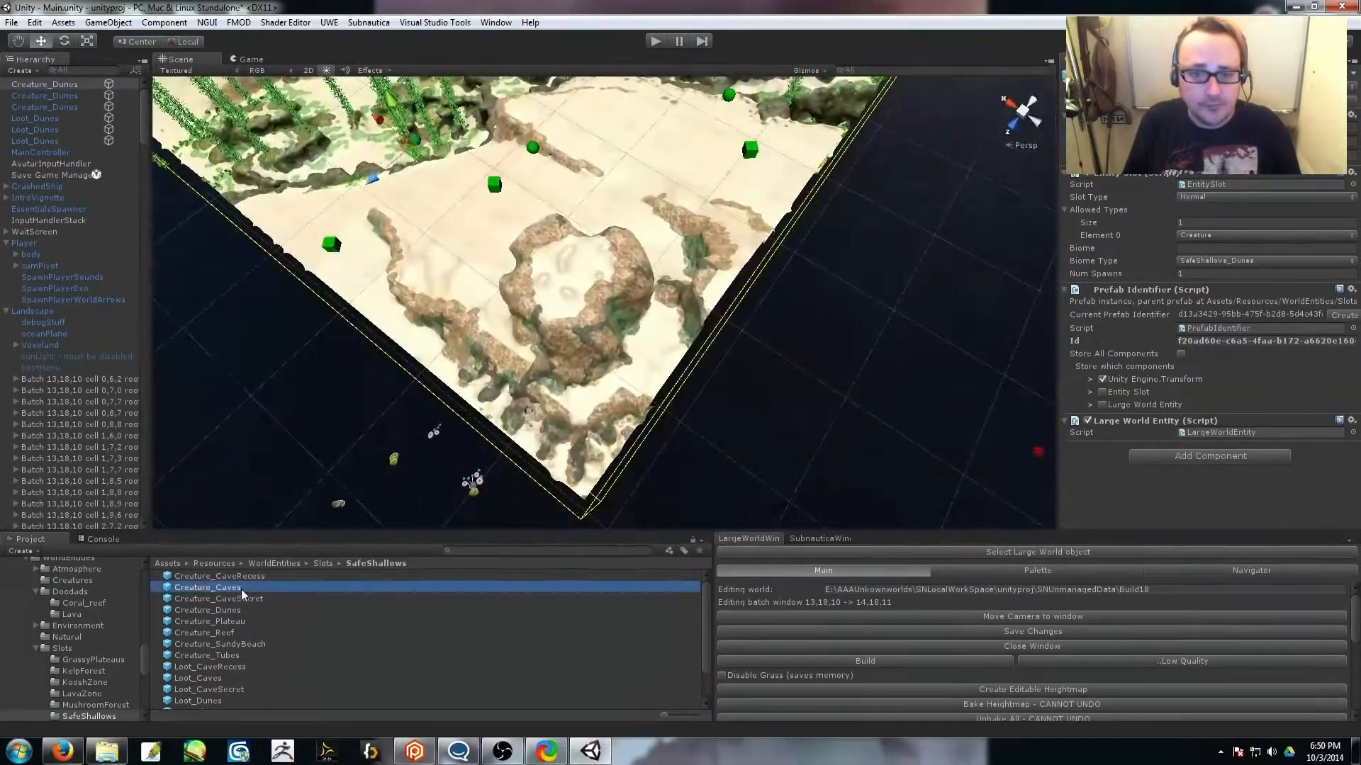
Place one Creature_Plateau slot and two Loot_Plateau slots around the rock mound at the terrain corner.
drag(209, 622, 570, 245)
drag(706, 614, 706, 645)
drag(212, 670, 560, 305)
drag(450, 533, 623, 277)
right_drag(623, 276, 466, 368)
Open the KelpForest slot prefabs and place Loot_Valley slots in the narrow rocky channel at the terrain edge.
key(w)
click(107, 671)
drag(705, 648, 718, 677)
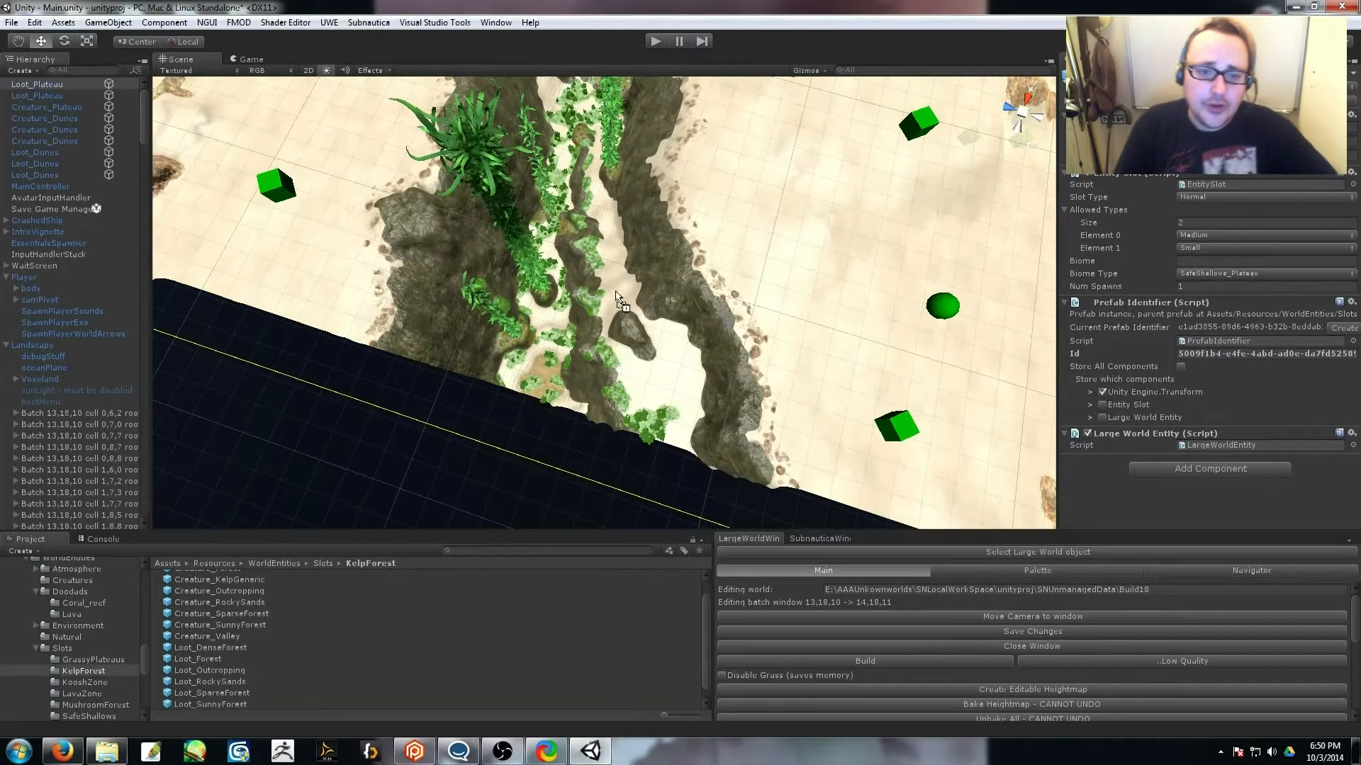
drag(616, 298, 615, 287)
right_drag(666, 393, 497, 333)
drag(200, 706, 532, 298)
right_drag(532, 297, 815, 496)
drag(201, 705, 501, 279)
right_drag(501, 279, 517, 482)
Place further Loot_Valley slots along the kelp valley floor between the rock walls.
drag(201, 705, 563, 310)
right_drag(563, 310, 454, 397)
drag(200, 704, 496, 298)
right_drag(496, 298, 687, 220)
drag(504, 382, 693, 313)
drag(201, 704, 426, 303)
right_drag(426, 303, 567, 319)
drag(200, 704, 496, 305)
right_drag(496, 305, 709, 297)
Place the remaining Loot_Valley slots among the kelp roots and boulders beside the brown cliff, fourteen in all.
drag(201, 704, 661, 351)
right_drag(768, 357, 531, 326)
click(178, 705)
drag(179, 705, 496, 319)
right_drag(496, 319, 638, 333)
drag(200, 705, 672, 447)
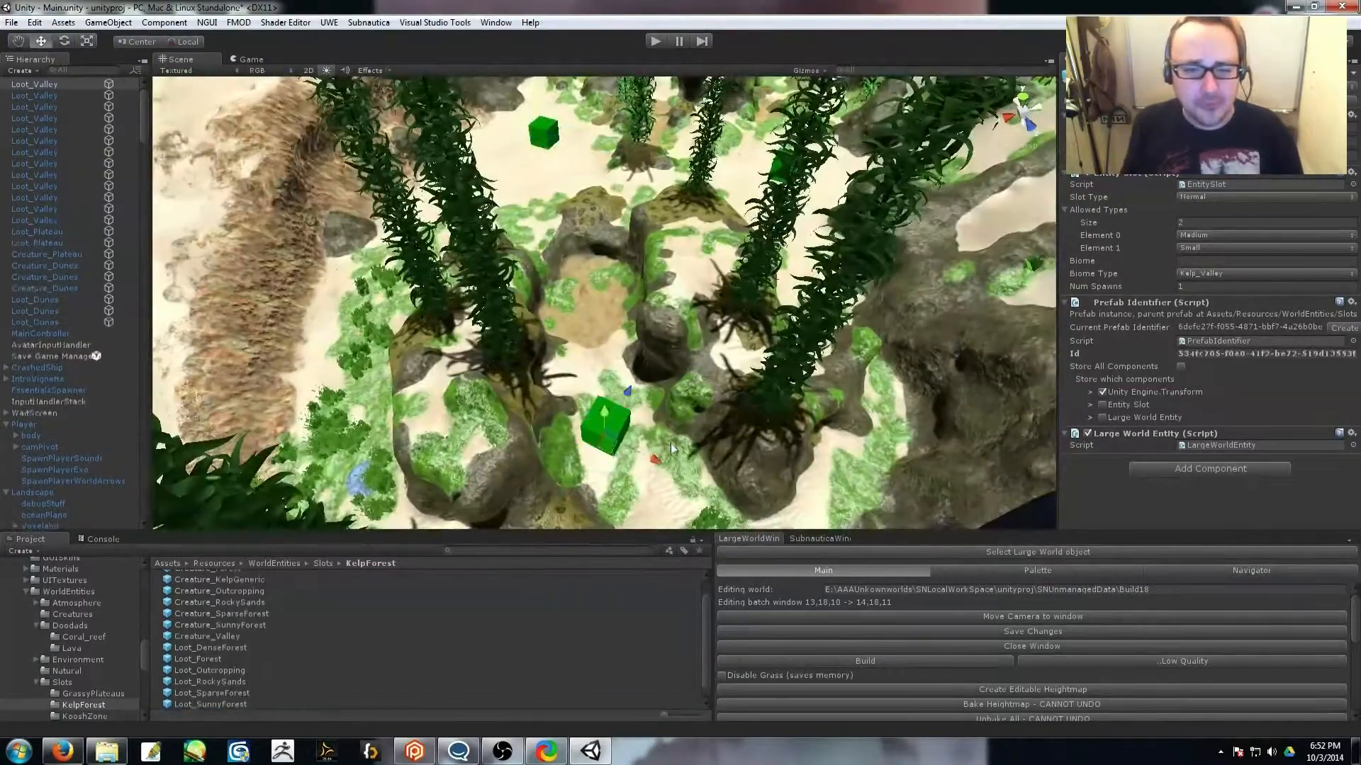
right_drag(671, 448, 567, 333)
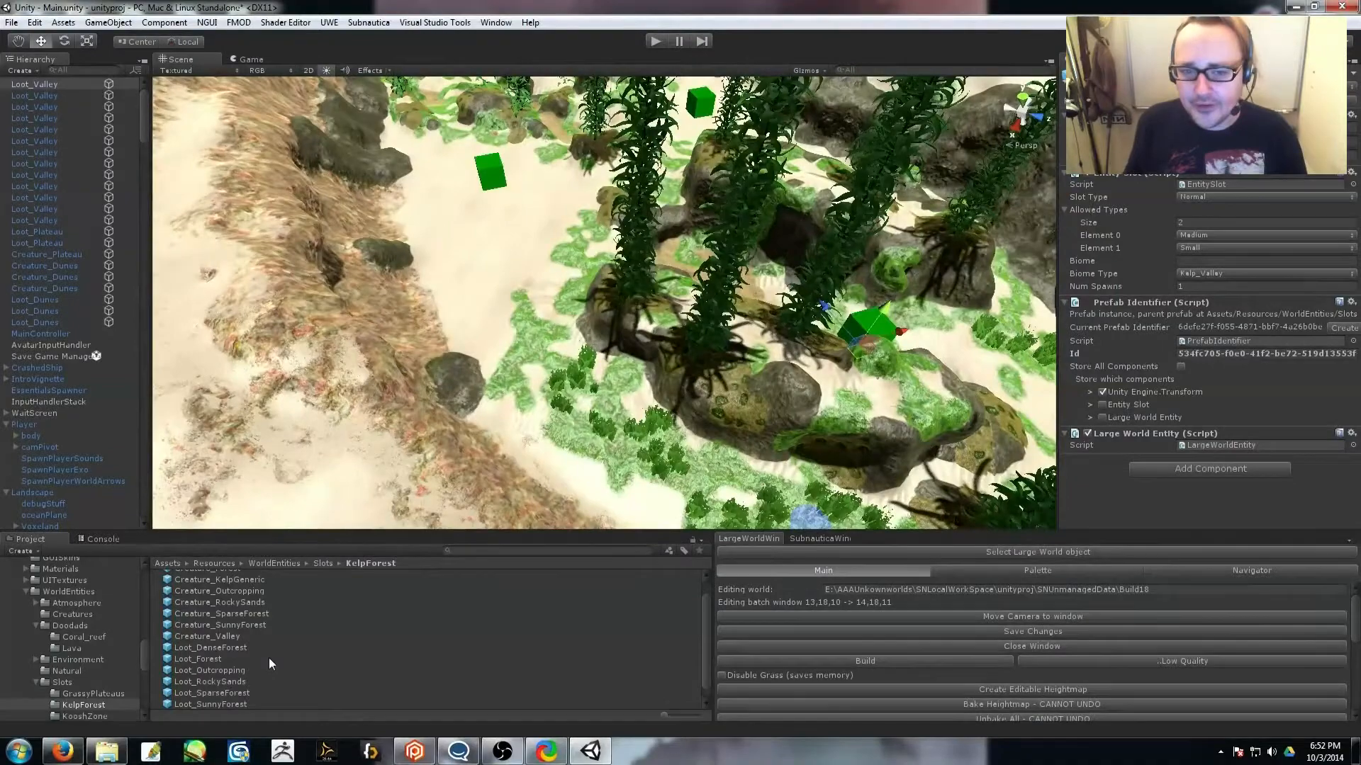
scroll(245, 675, down, 1)
right_drag(496, 354, 693, 485)
drag(195, 708, 668, 319)
right_drag(669, 318, 188, 437)
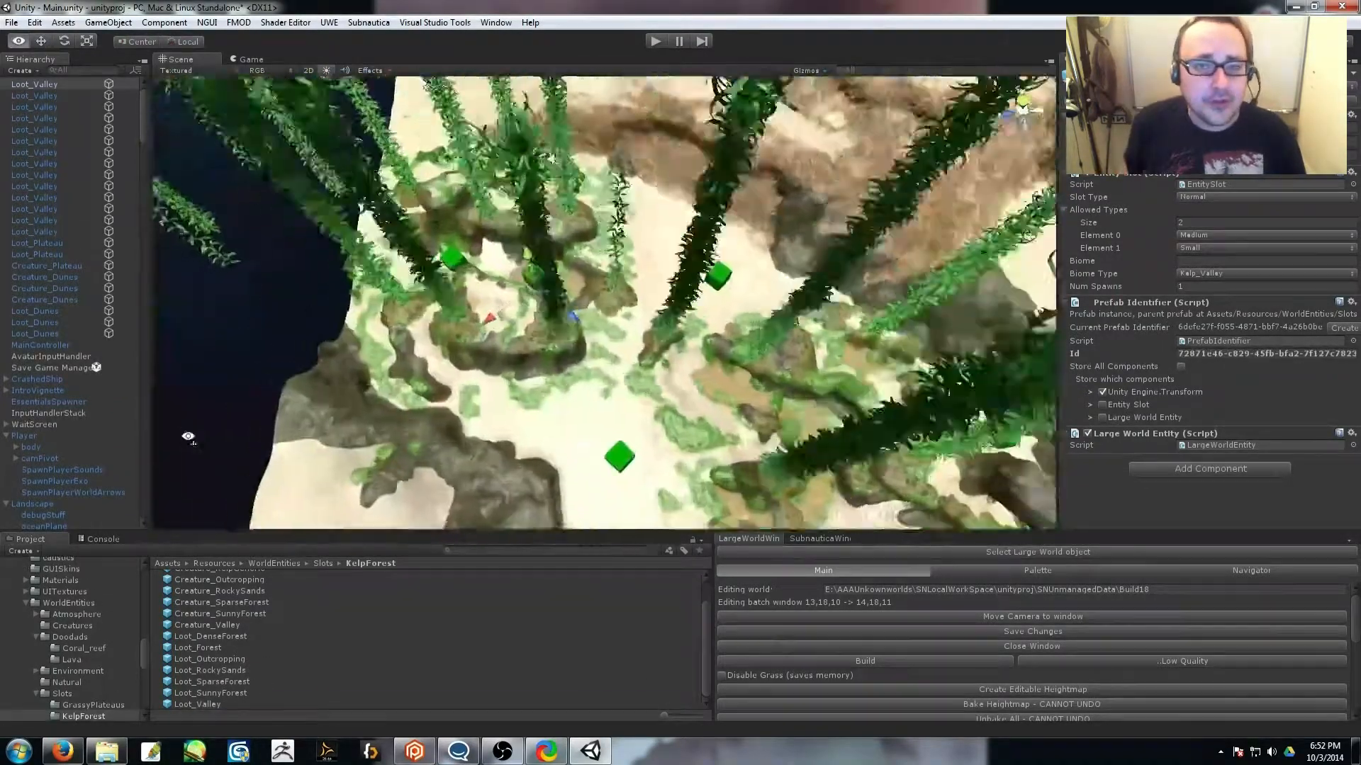
Place nine Creature_Valley slots along the kelp valley between the loot slots.
drag(547, 309, 550, 312)
right_drag(549, 312, 664, 272)
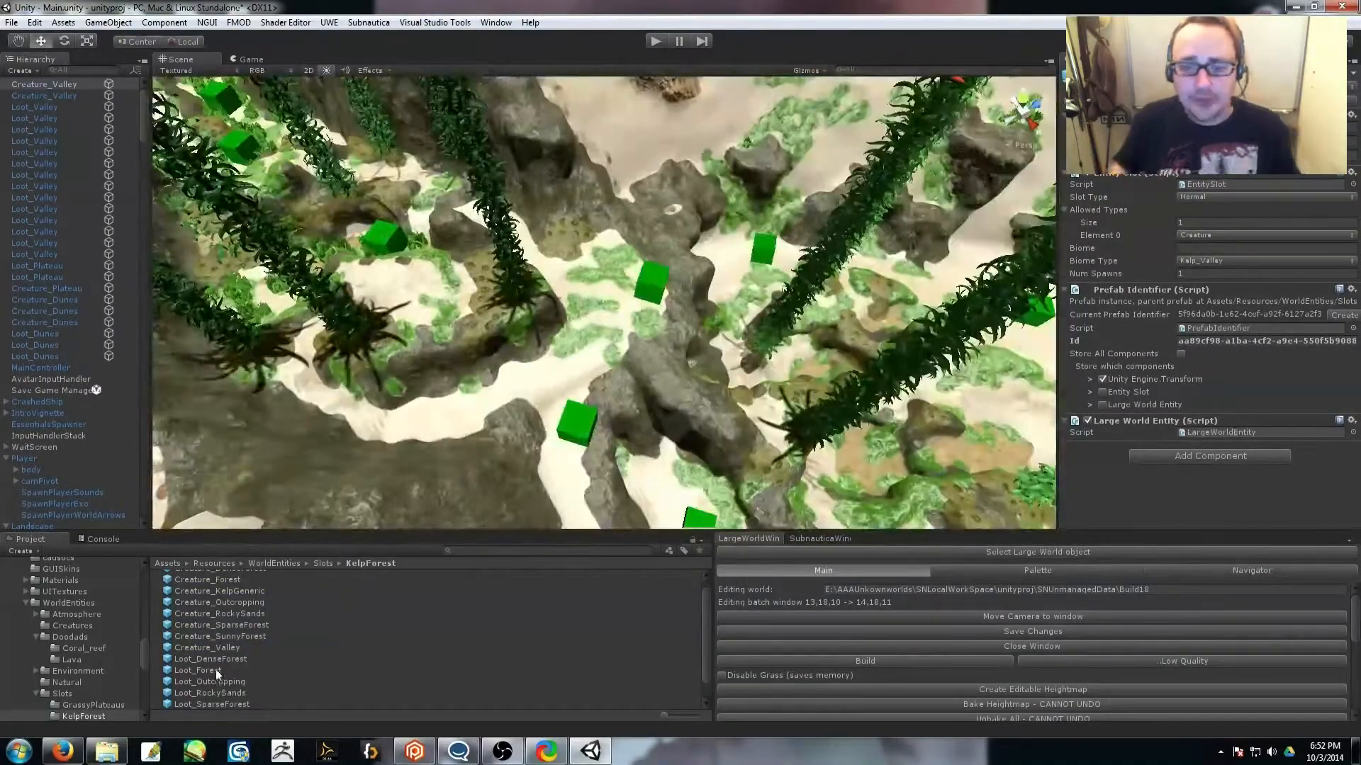
scroll(217, 675, up, 1)
drag(207, 655, 597, 344)
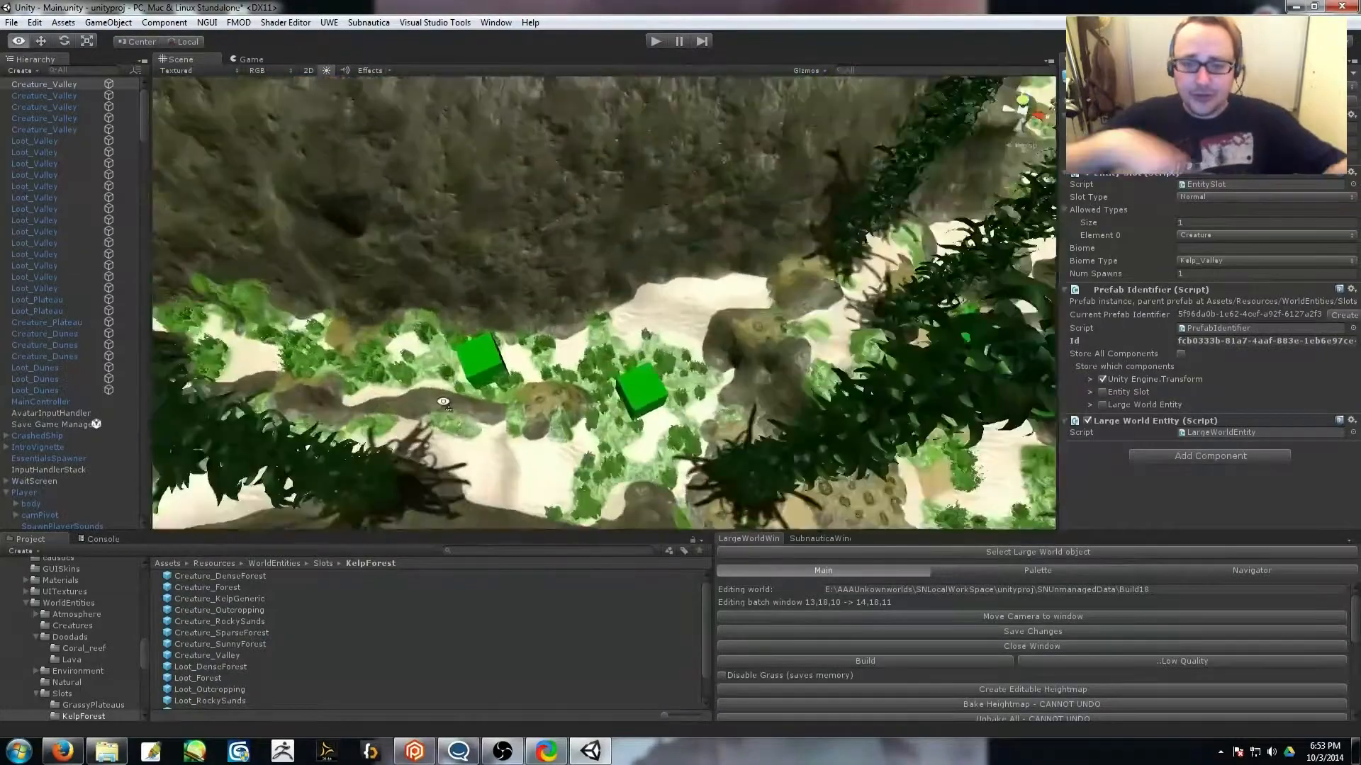
right_drag(443, 402, 454, 396)
drag(207, 656, 577, 339)
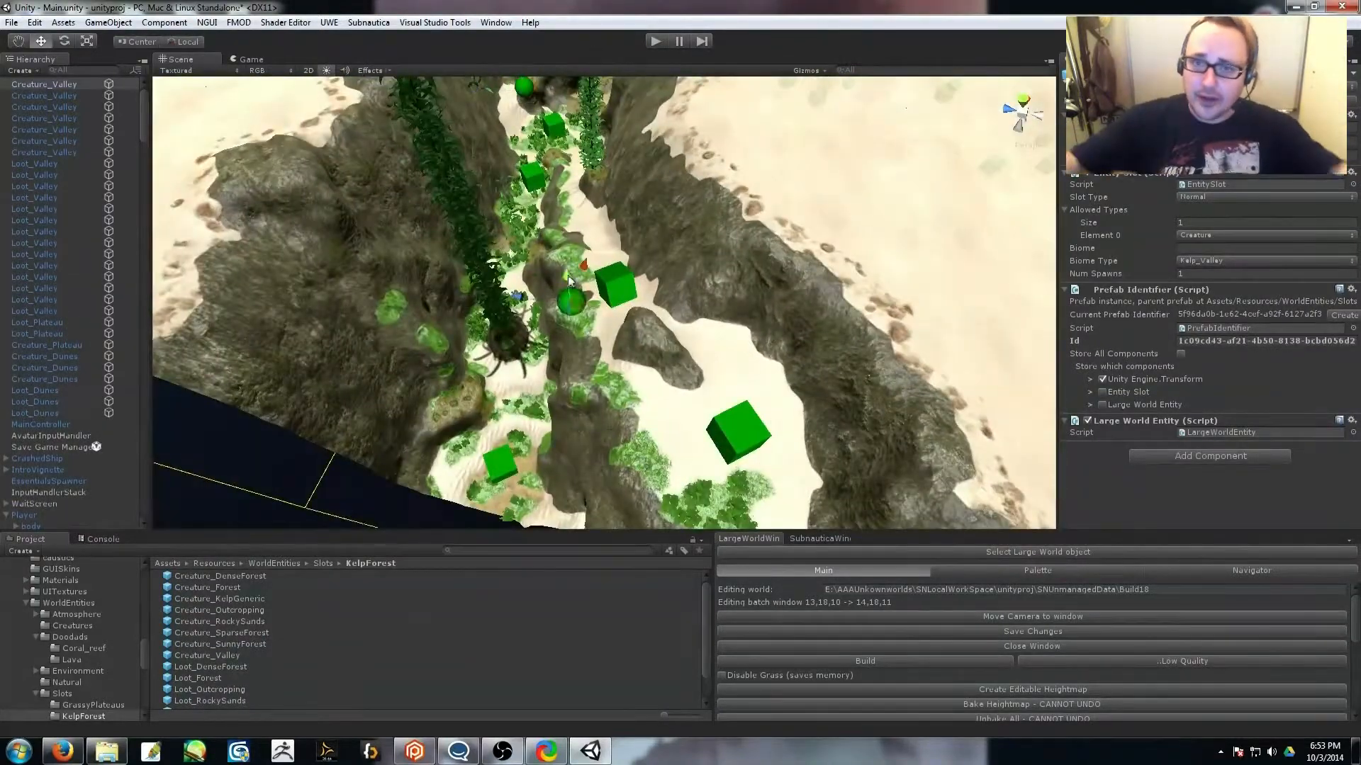
drag(207, 656, 661, 443)
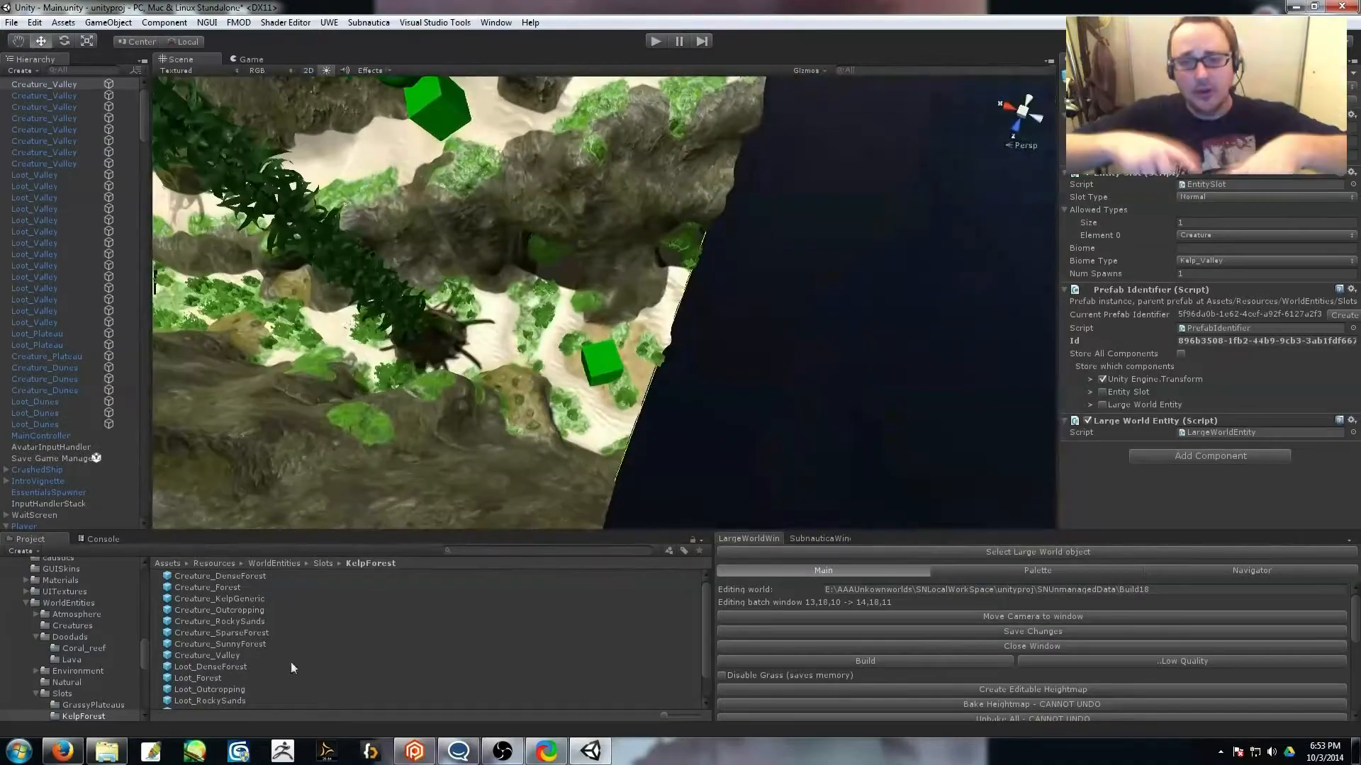
drag(287, 656, 573, 370)
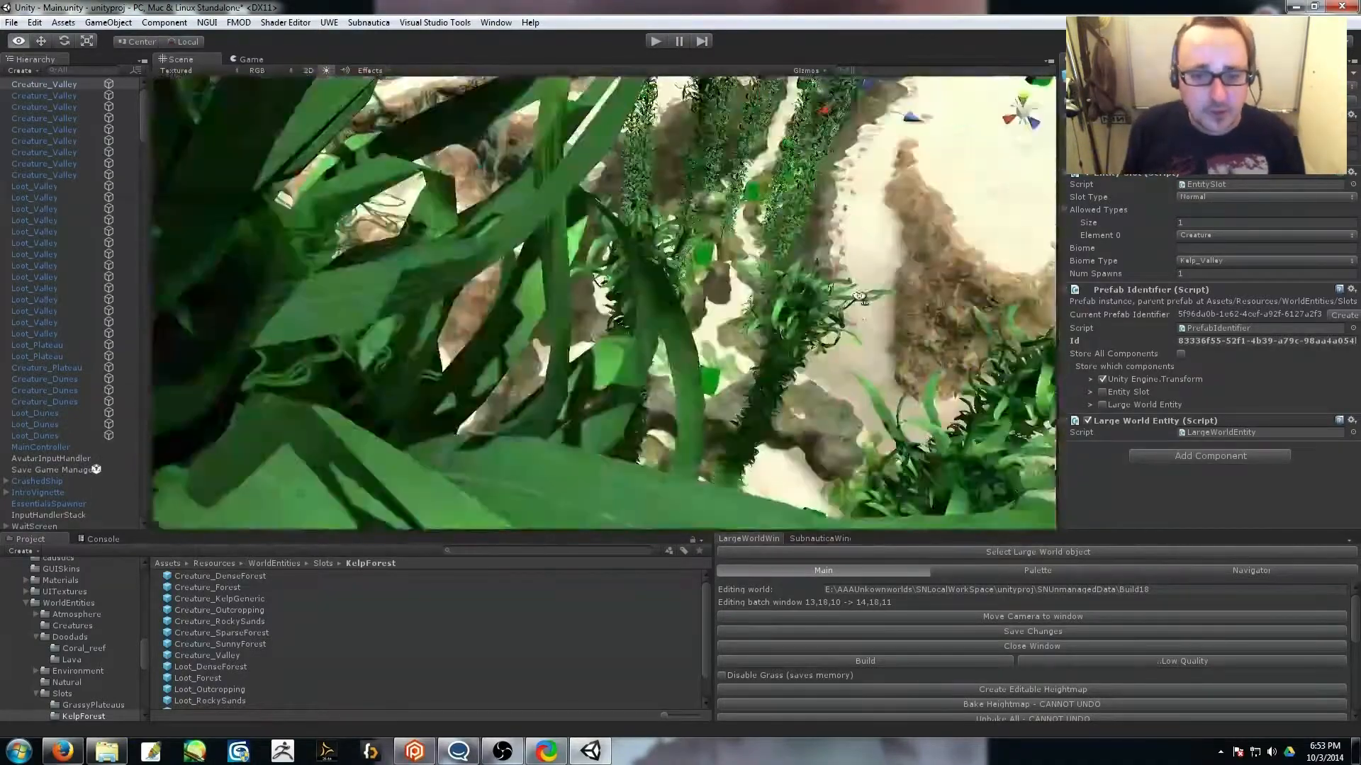